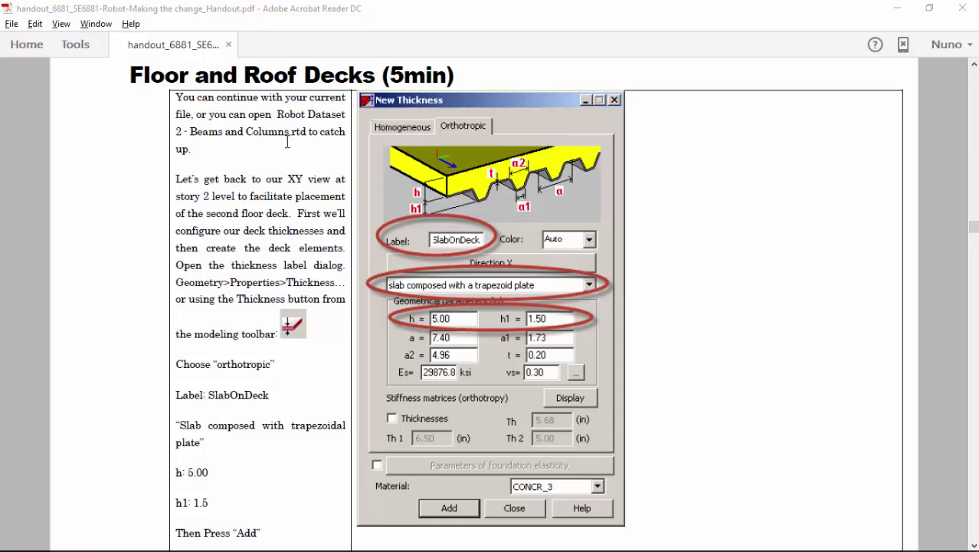
Switch to Robot Structural Analysis and show the 3D model with section shapes but without the story colours
key(alt+Tab)
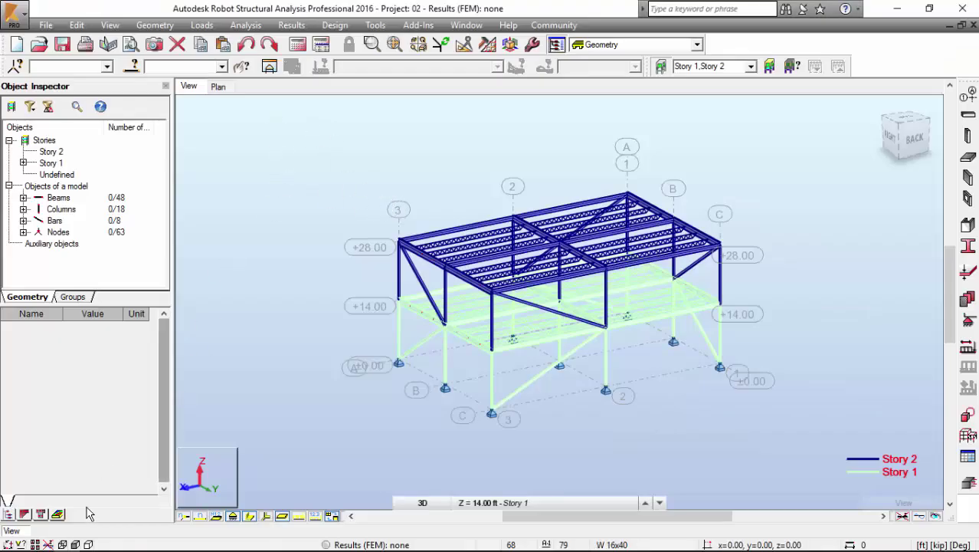
click(36, 543)
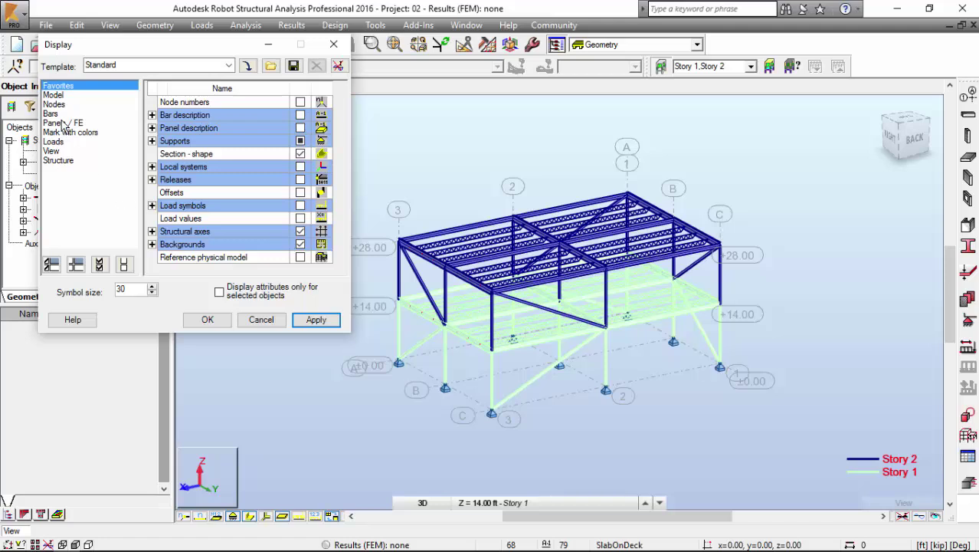
click(253, 317)
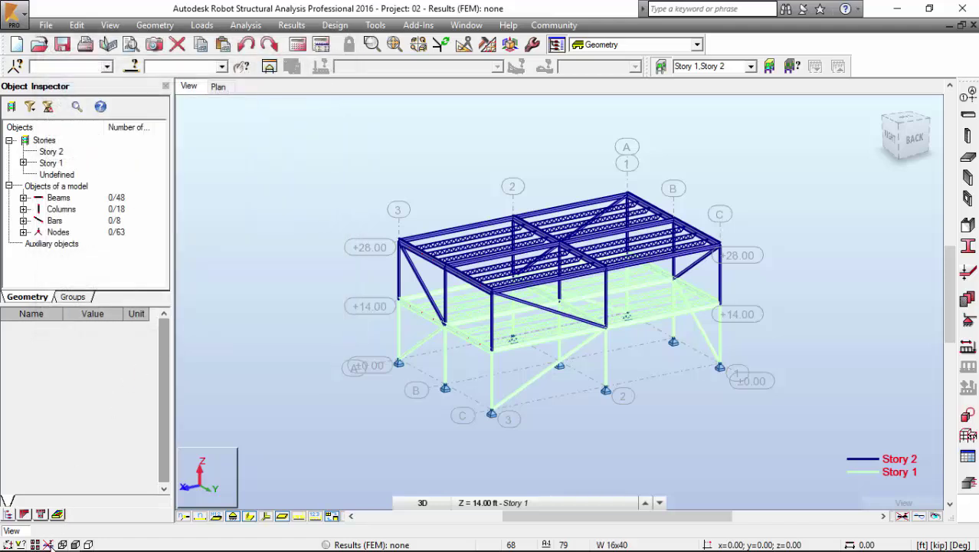
click(47, 544)
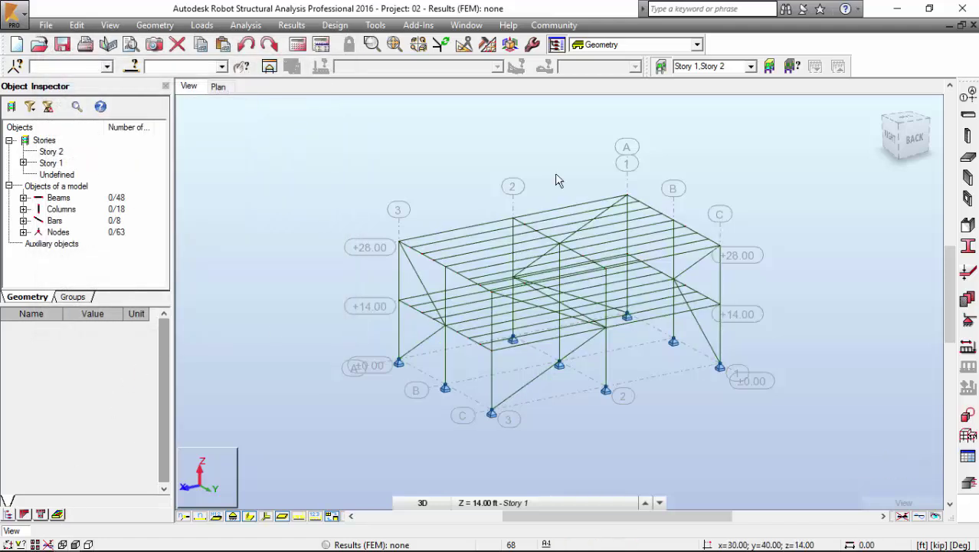
click(249, 515)
scroll(404, 315, up, 5)
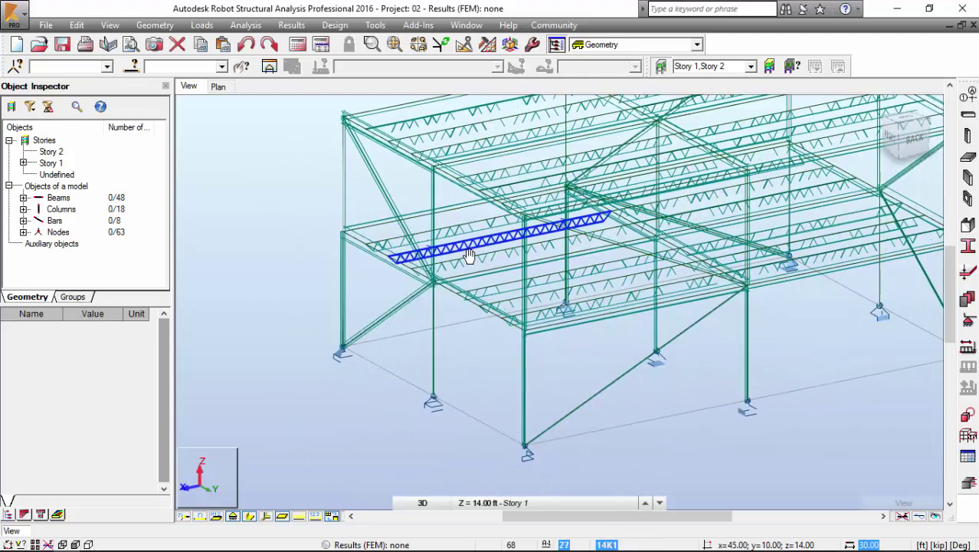
shift+middle_drag(469, 256, 245, 452)
Set the view to the 2D XY plane at Z = 14.00 ft, Story 1
click(229, 459)
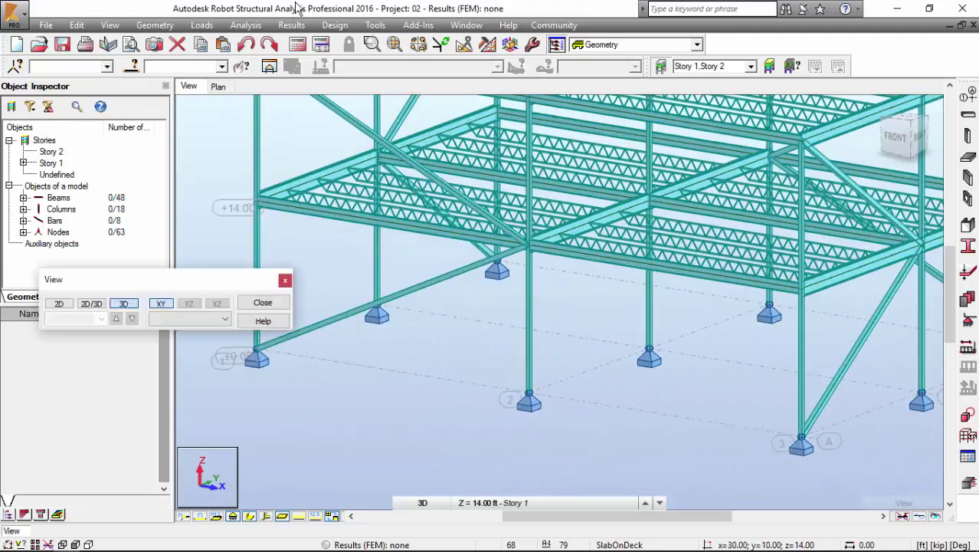
click(59, 303)
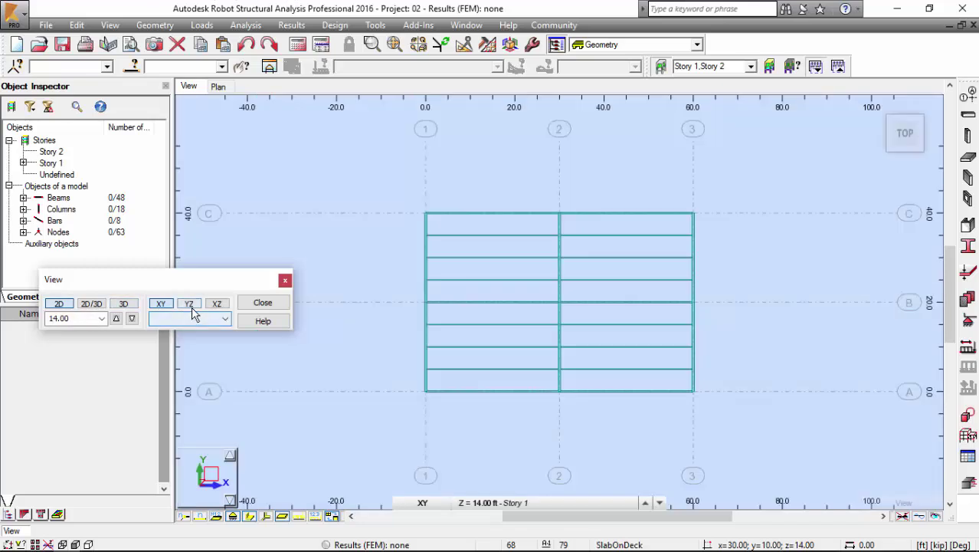
click(659, 503)
click(536, 469)
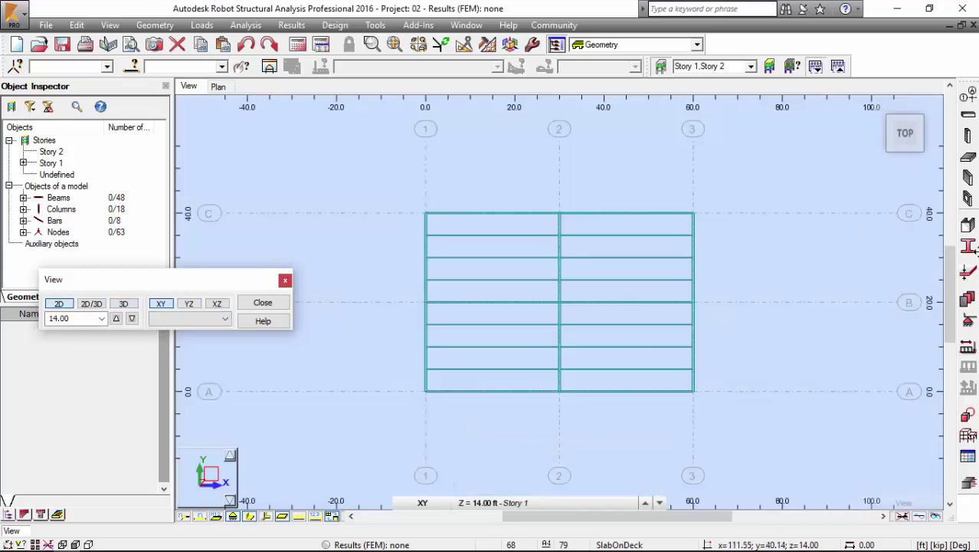
Start a new orthotropic panel thickness of the type slab composed with a trapezoid plate
click(969, 277)
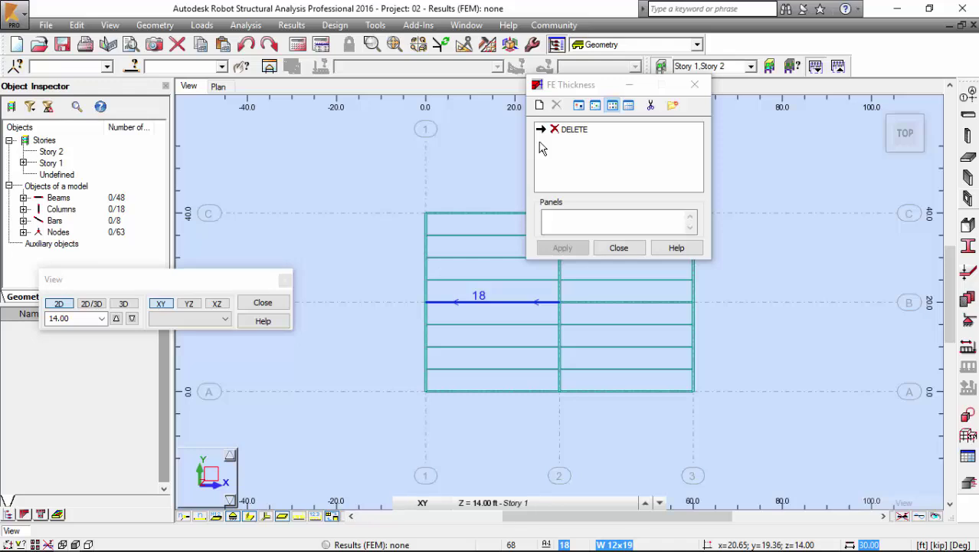
click(540, 105)
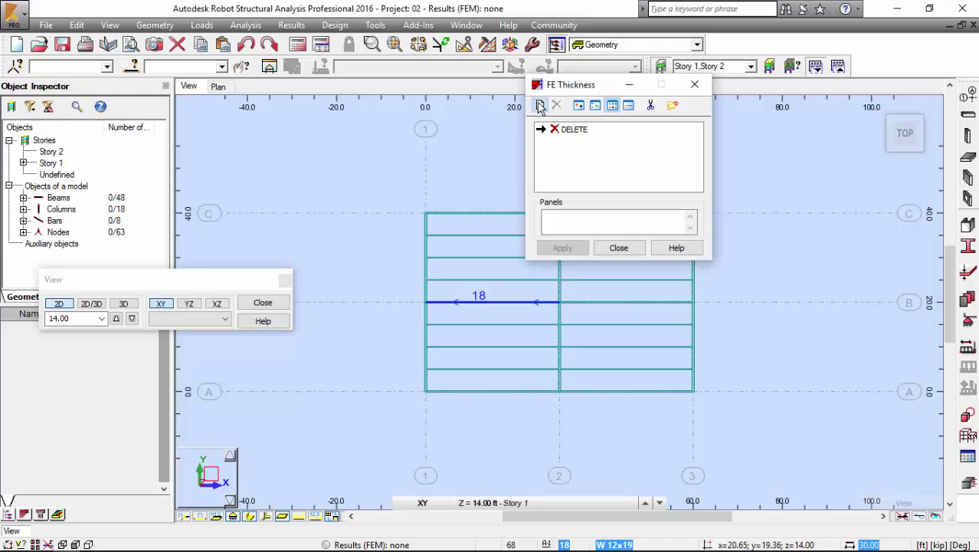
drag(755, 159, 485, 72)
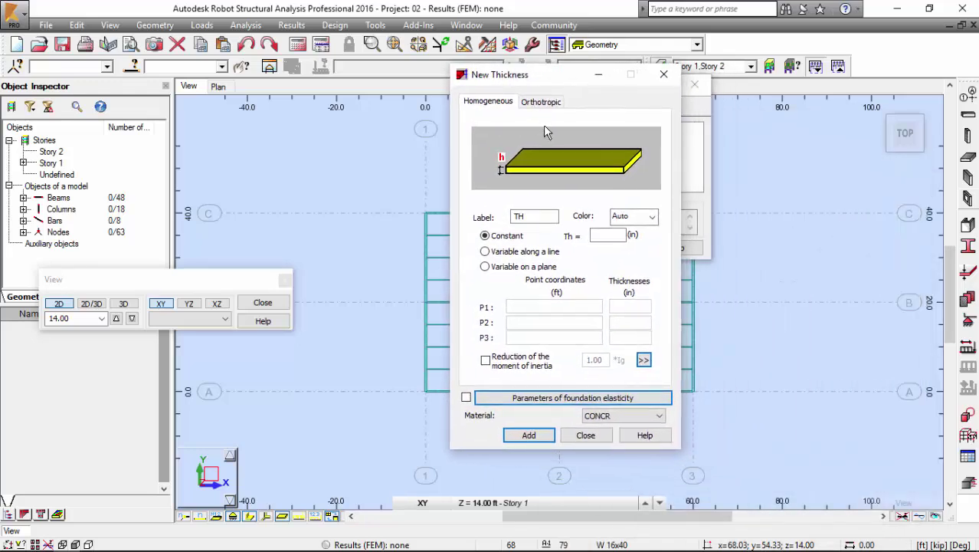
click(545, 105)
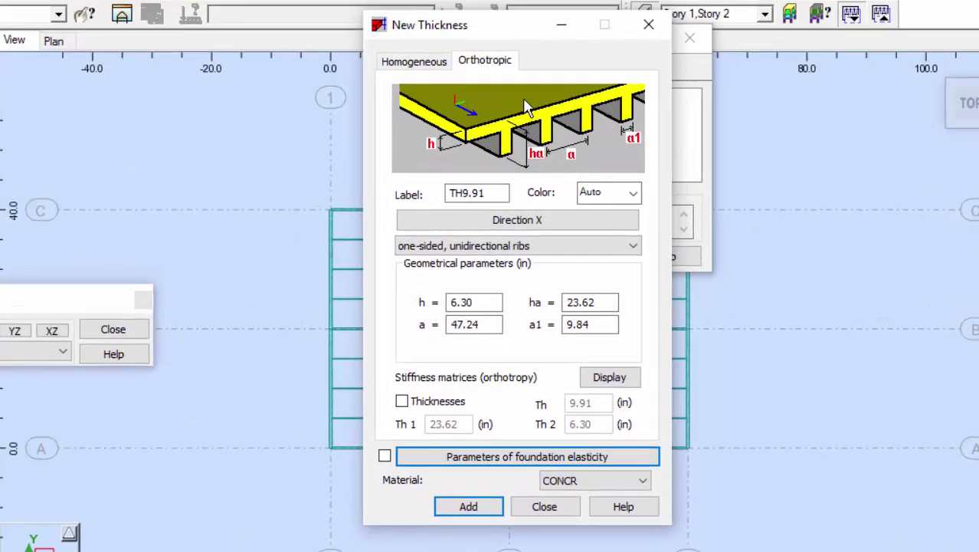
click(545, 245)
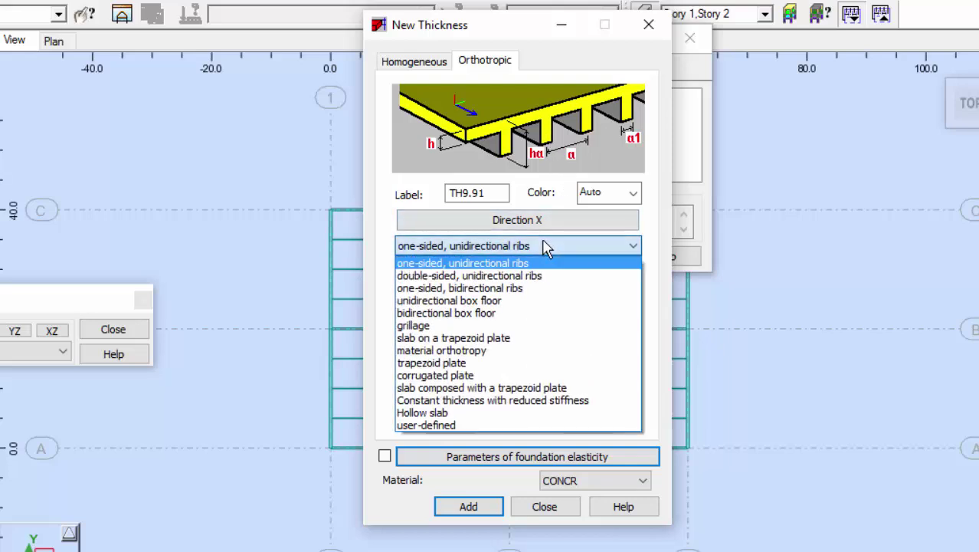
click(487, 388)
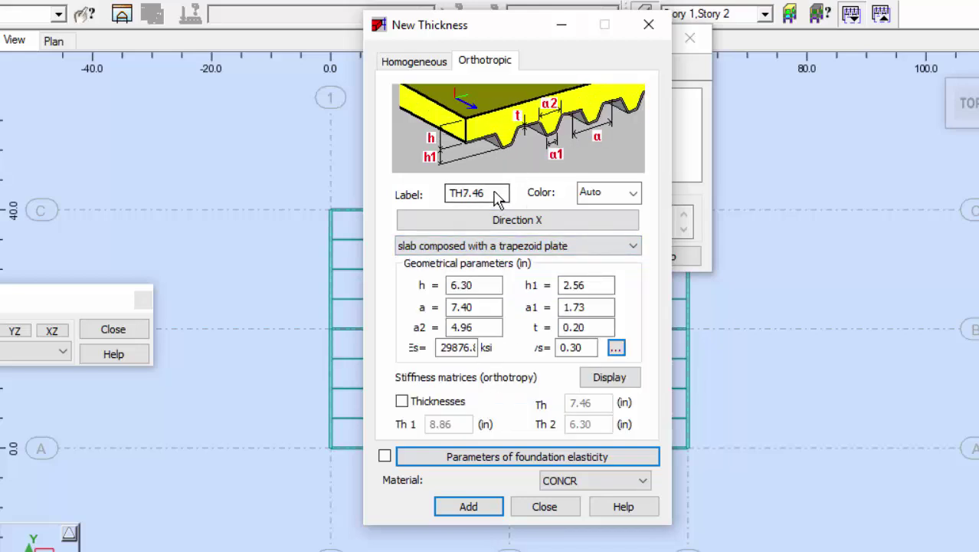
Label the new thickness SlabOnDeck and set its h to 5 in and h1 to 1.5 in
drag(497, 198, 417, 198)
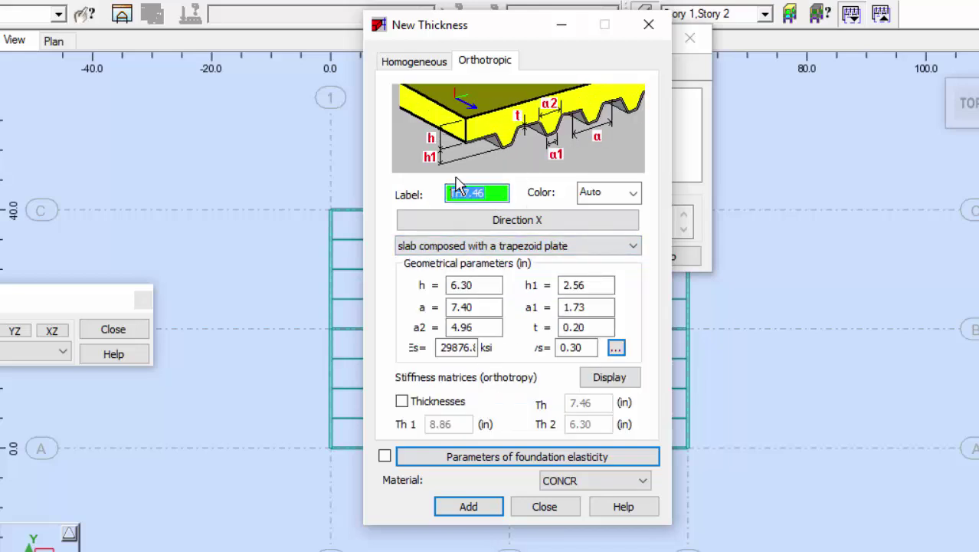
text(SlabOnDe)
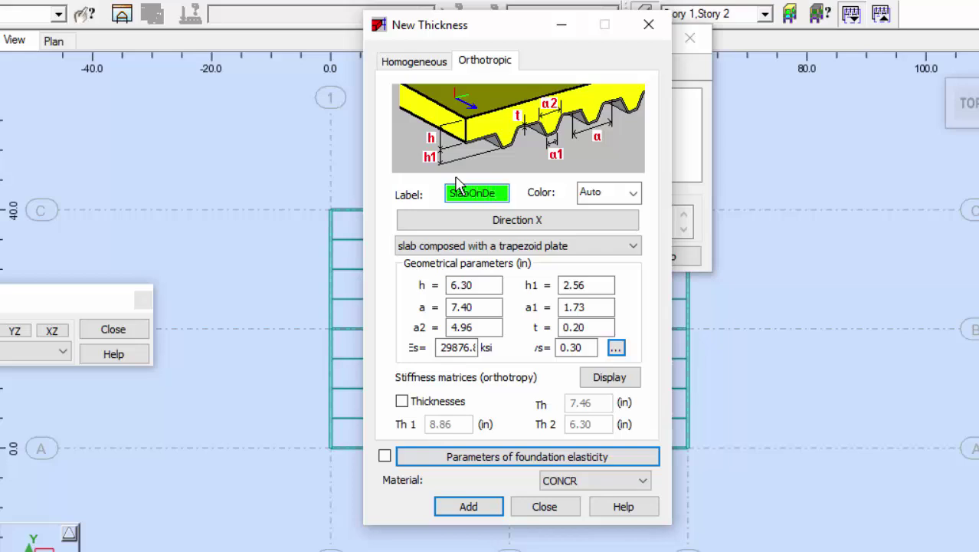
text(ck)
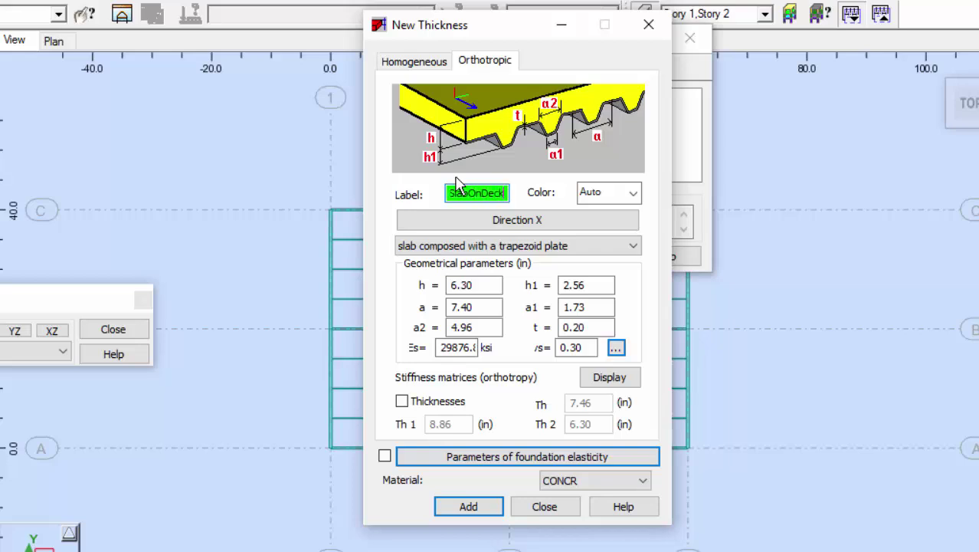
click(490, 293)
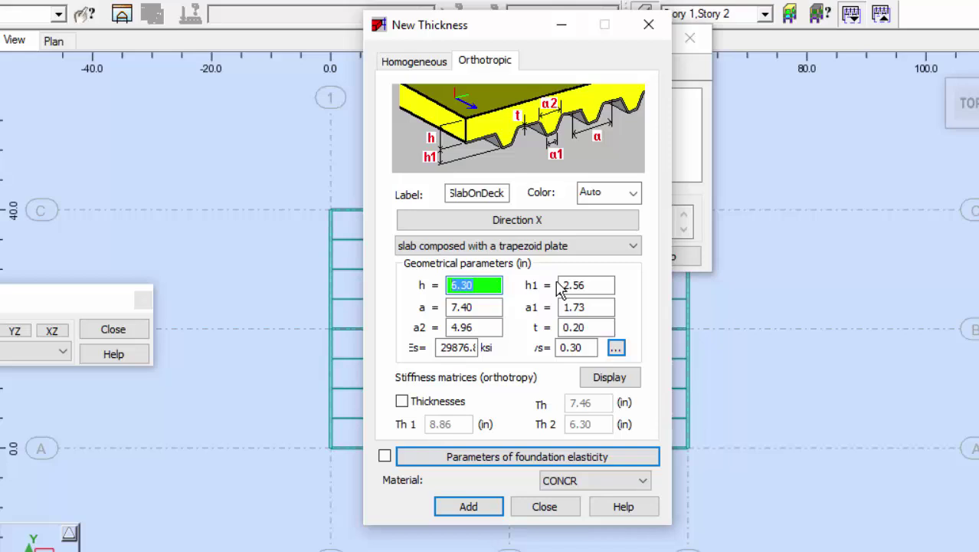
text(5)
mouse_move(458, 122)
mouse_down()
mouse_move(408, 131)
mouse_move(452, 148)
mouse_up()
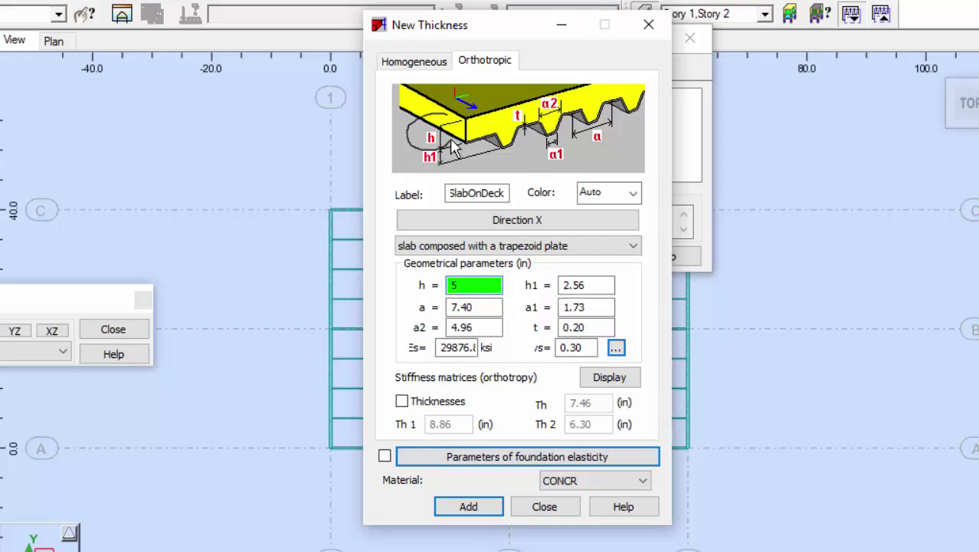
key(Escape)
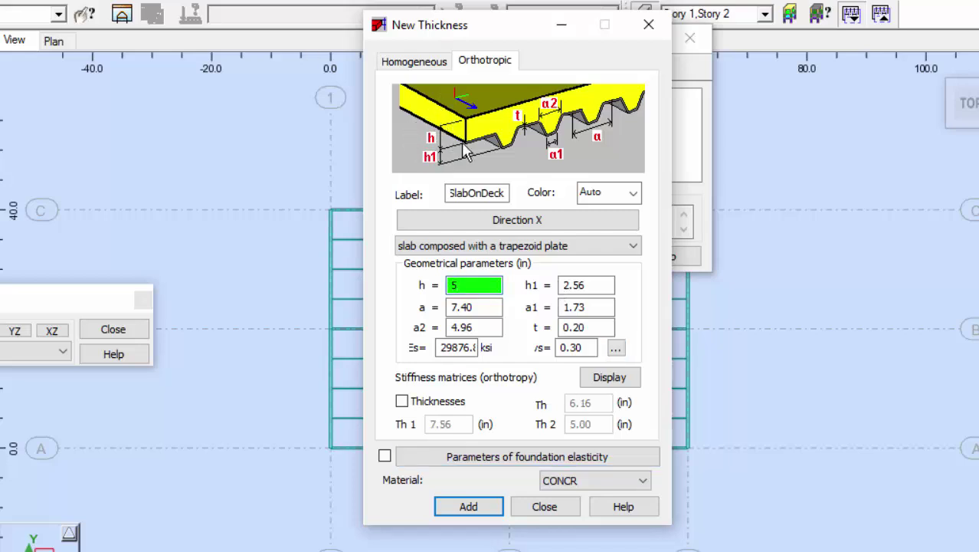
key(Tab)
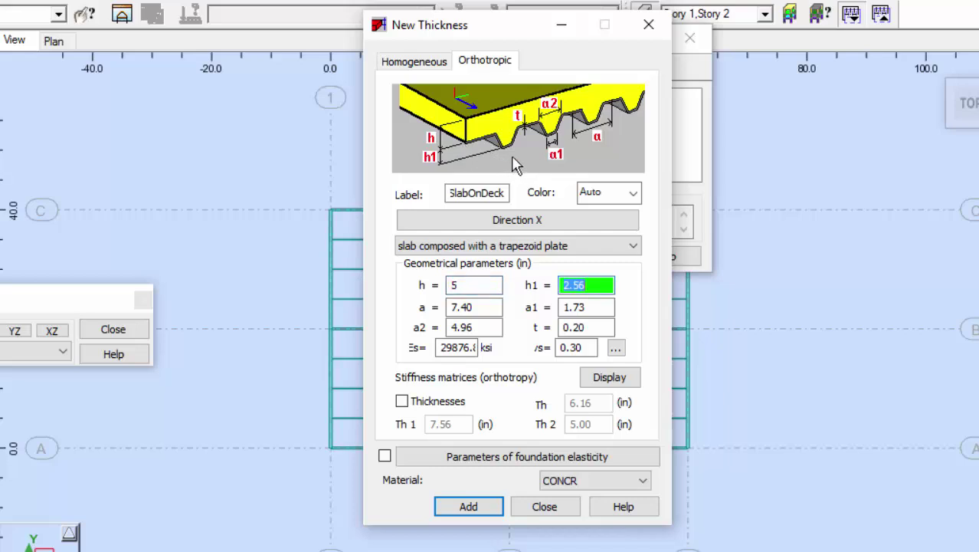
text(1.5)
key(Tab)
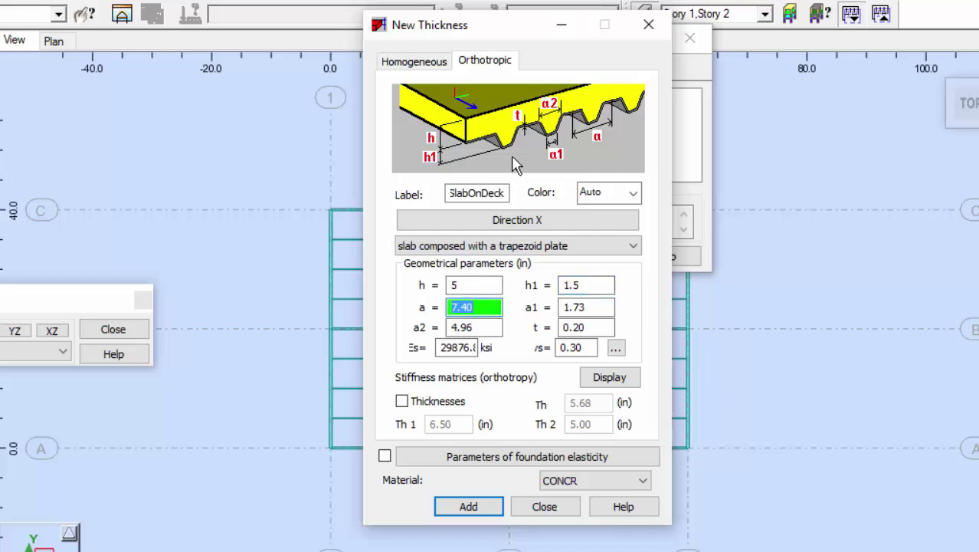
Assign the material CONCR_3 to the SlabOnDeck thickness and add it to the thickness list
mouse_move(575, 111)
mouse_down()
mouse_move(553, 148)
mouse_move(601, 154)
mouse_move(621, 117)
mouse_move(591, 142)
mouse_move(587, 115)
mouse_up()
key(Tab)
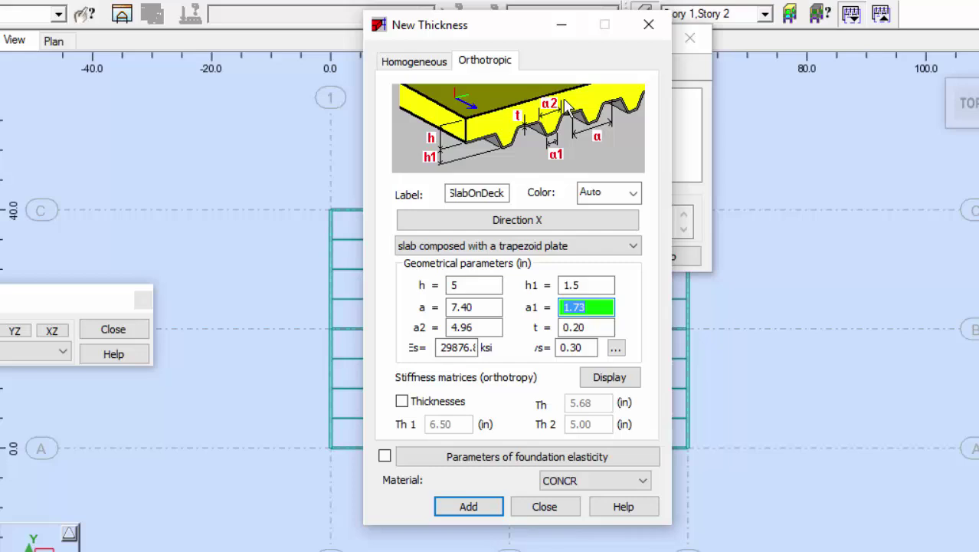
key(Tab)
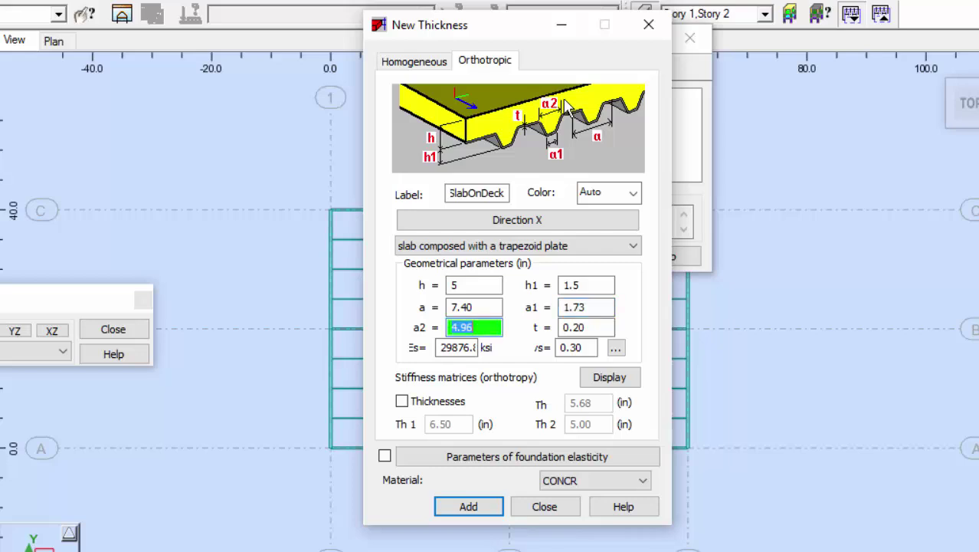
key(Tab)
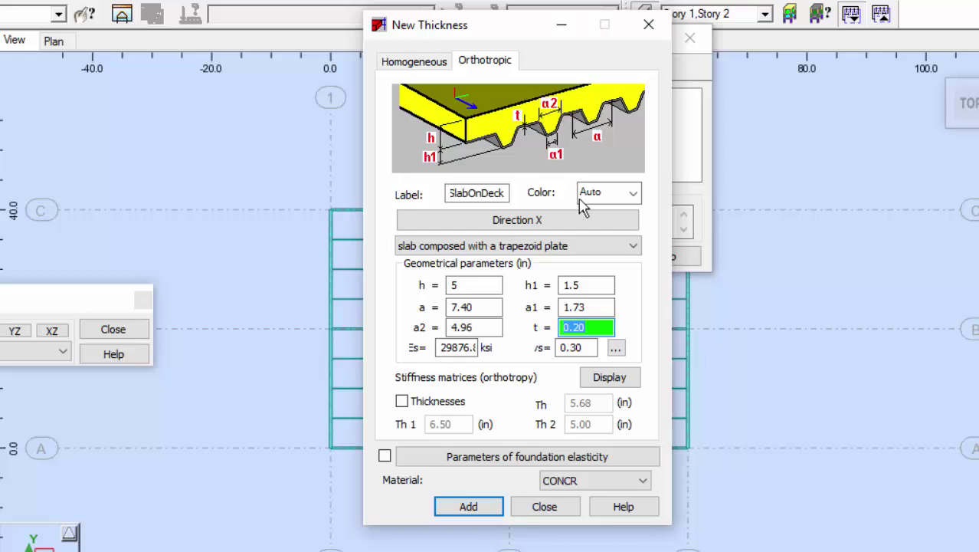
click(592, 481)
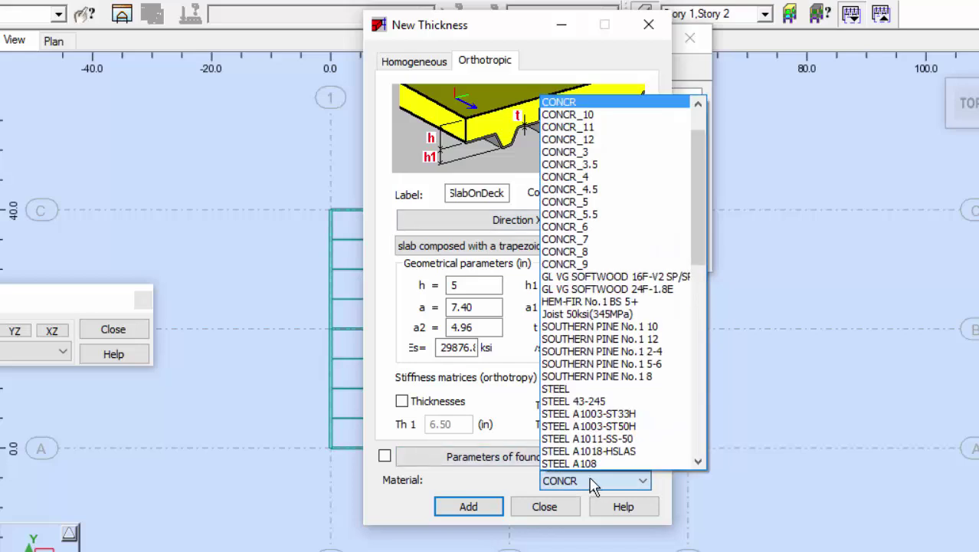
click(633, 153)
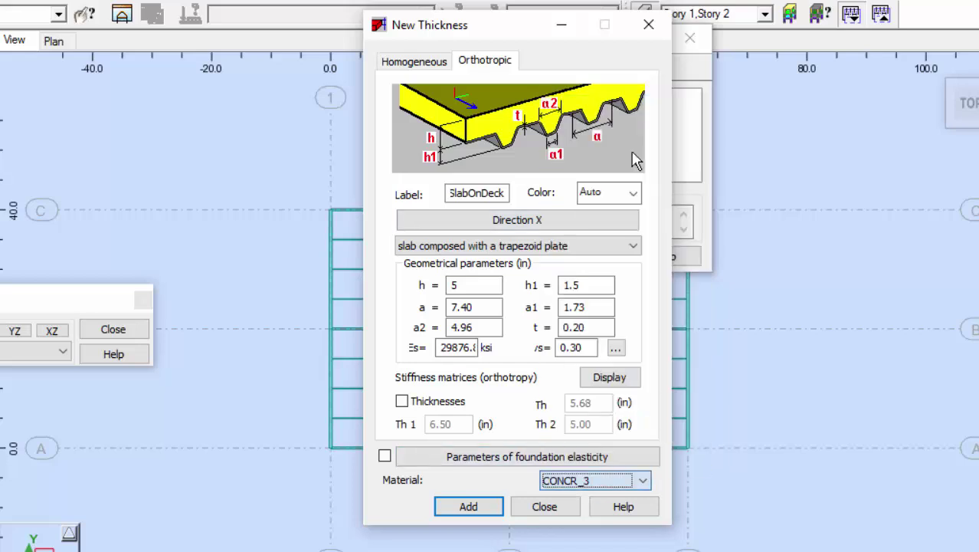
click(474, 508)
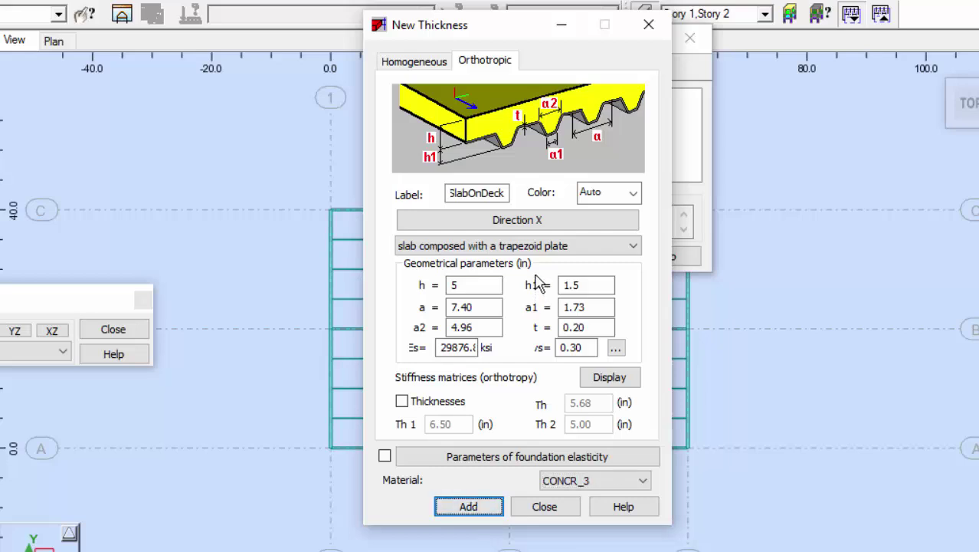
Label a second orthotropic thickness RoofDeck and set its type to trapezoid plate
double_click(498, 198)
text(RoofDeck)
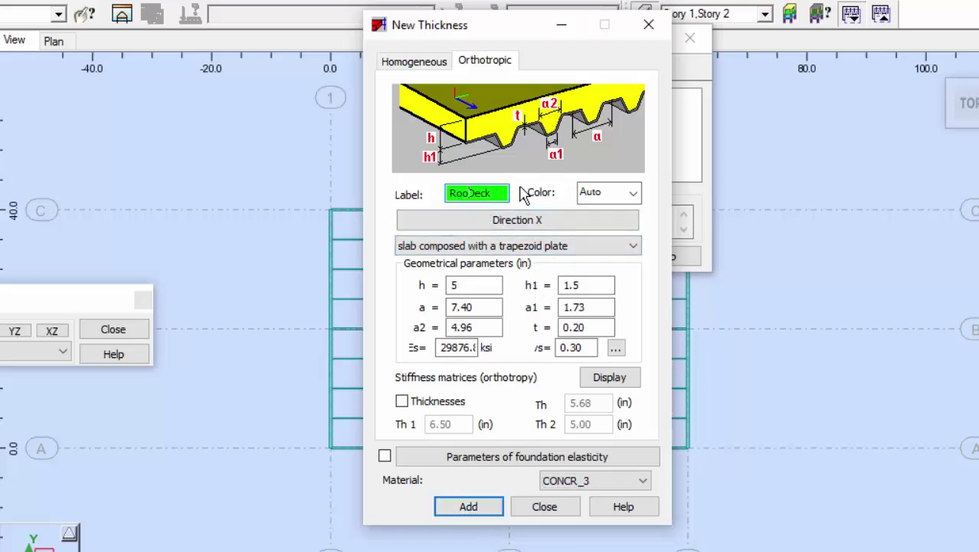
click(509, 245)
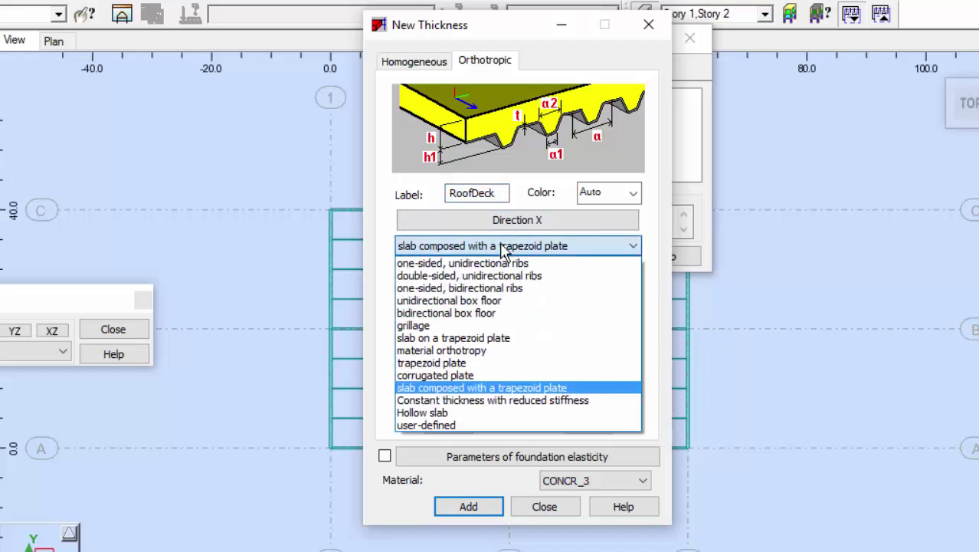
click(477, 338)
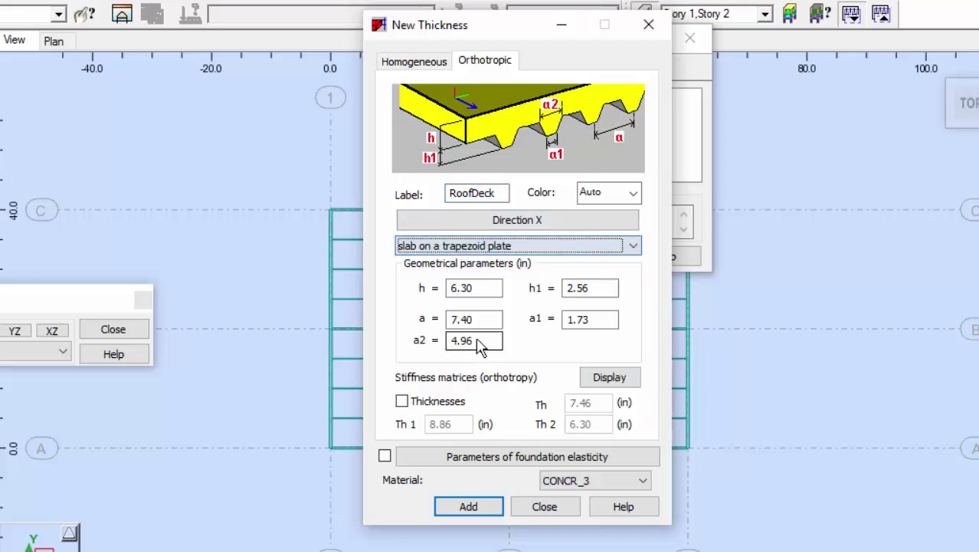
click(479, 246)
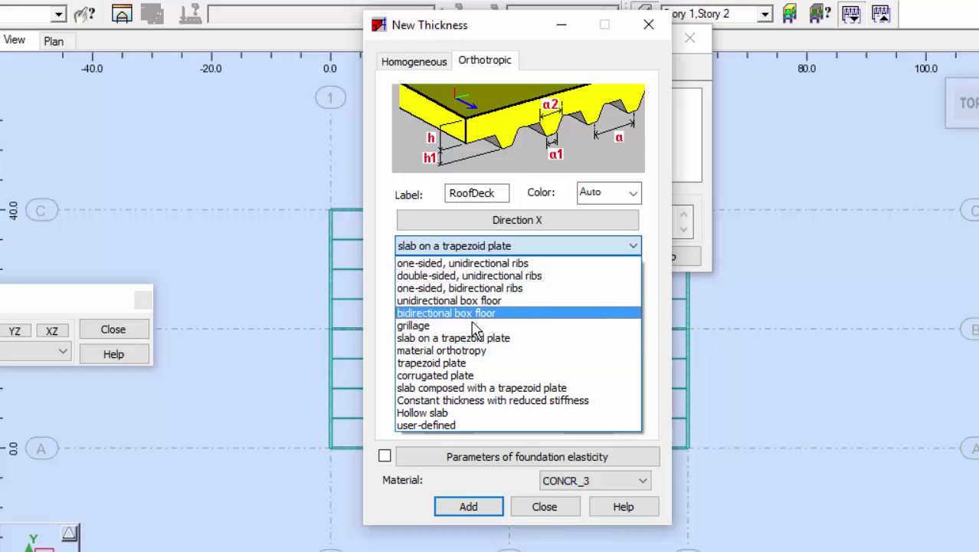
click(459, 363)
Set the RoofDeck plate's h to 1.5 in and its t to 0.1 in
drag(448, 295, 511, 289)
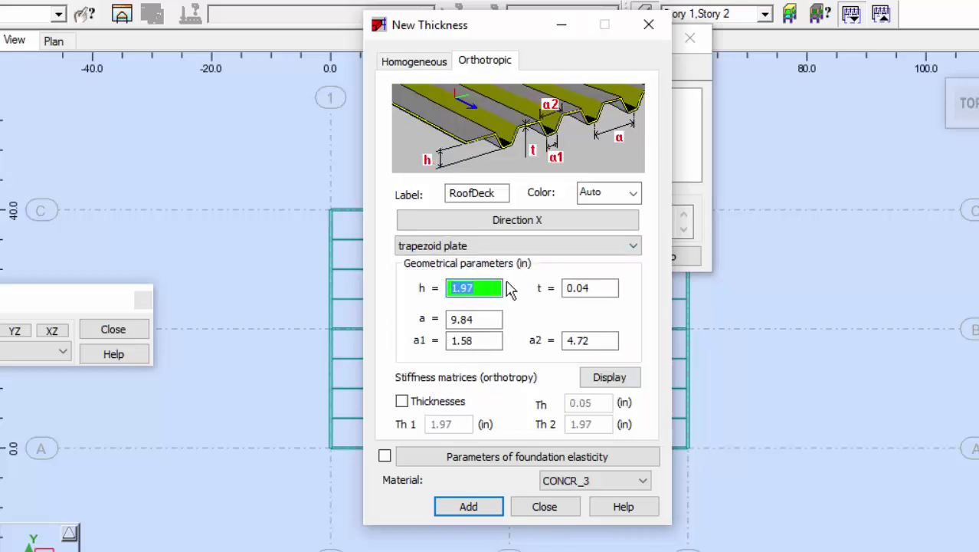
text(1.5)
key(Tab)
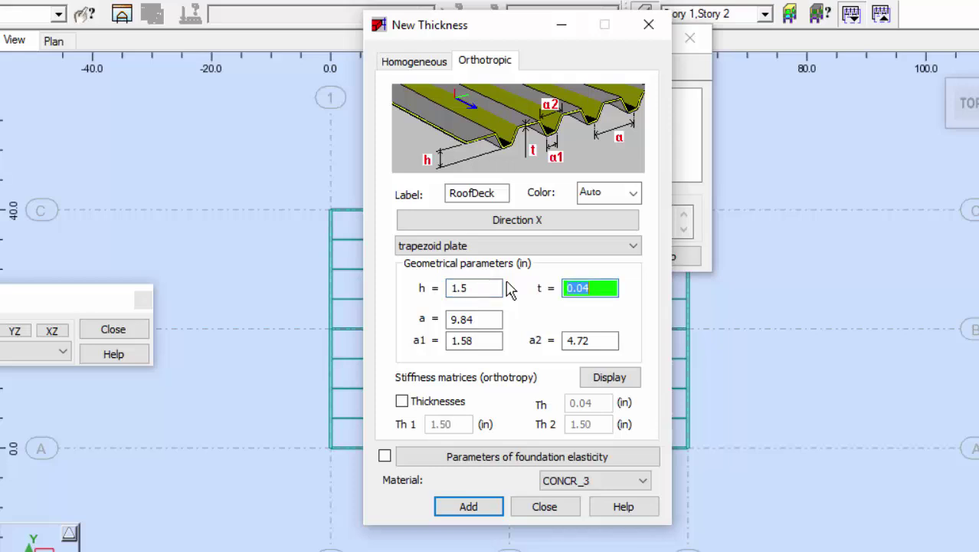
text(0.1)
key(Tab)
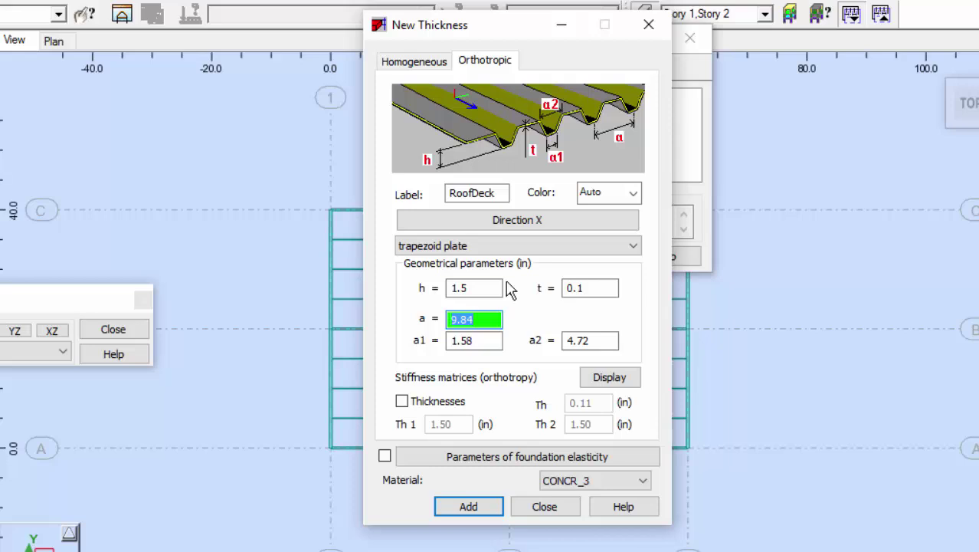
Assign the material STEEL A992-50 to the RoofDeck thickness, add it to the thickness list and close the thickness definition
key(Tab)
key(Tab)
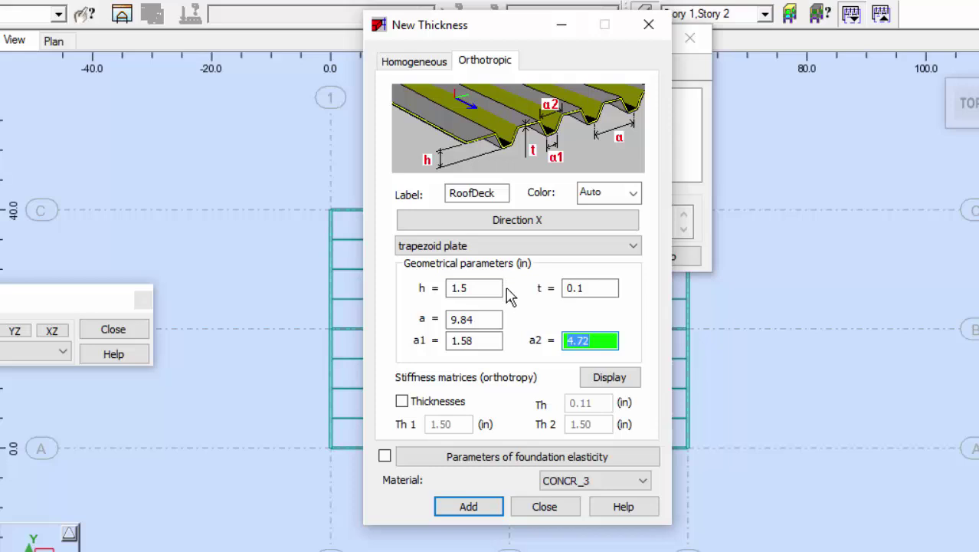
click(550, 479)
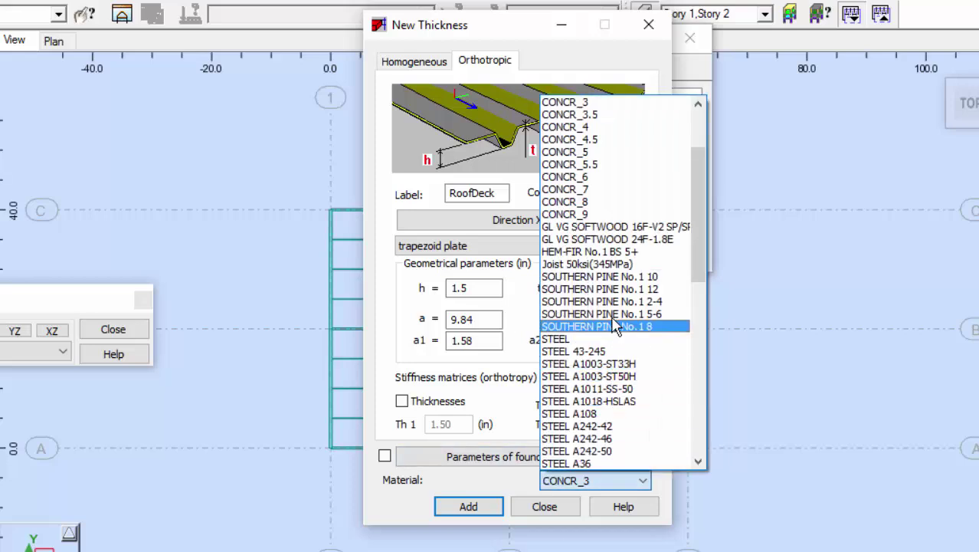
scroll(575, 314, down, 1)
scroll(645, 292, down, 7)
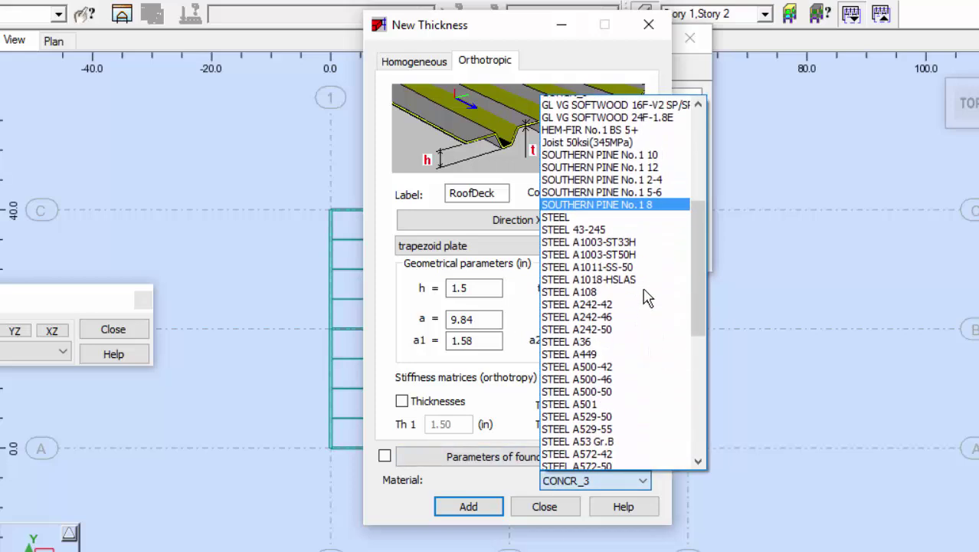
scroll(645, 291, down, 4)
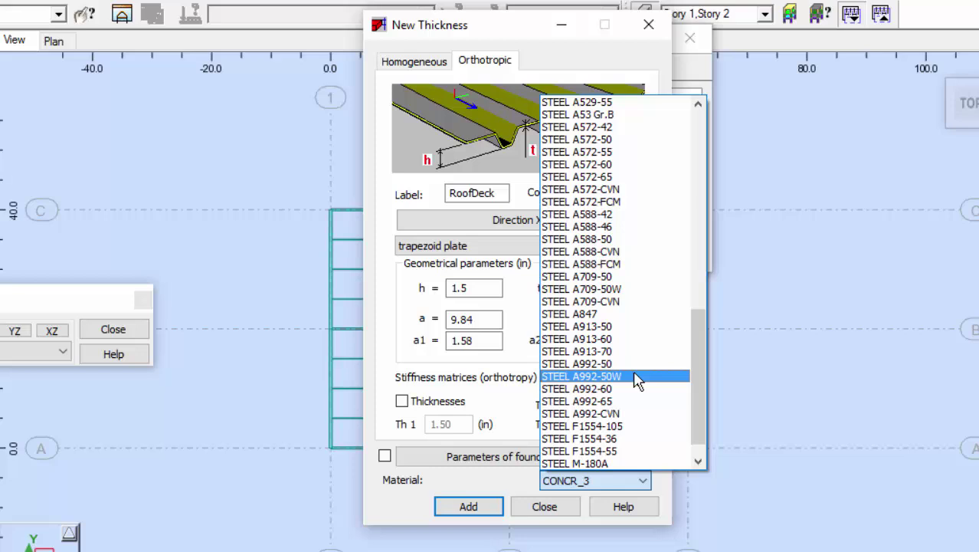
click(609, 363)
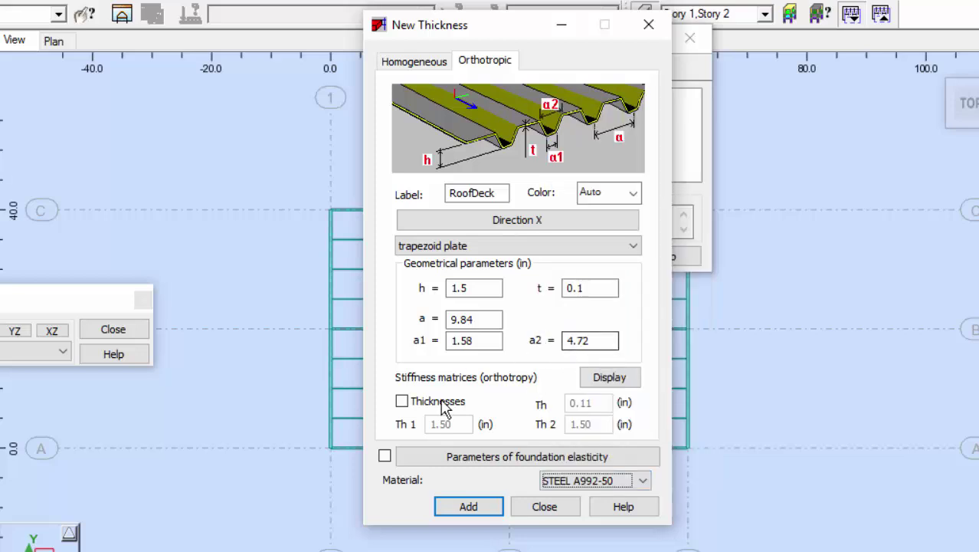
click(467, 507)
click(542, 507)
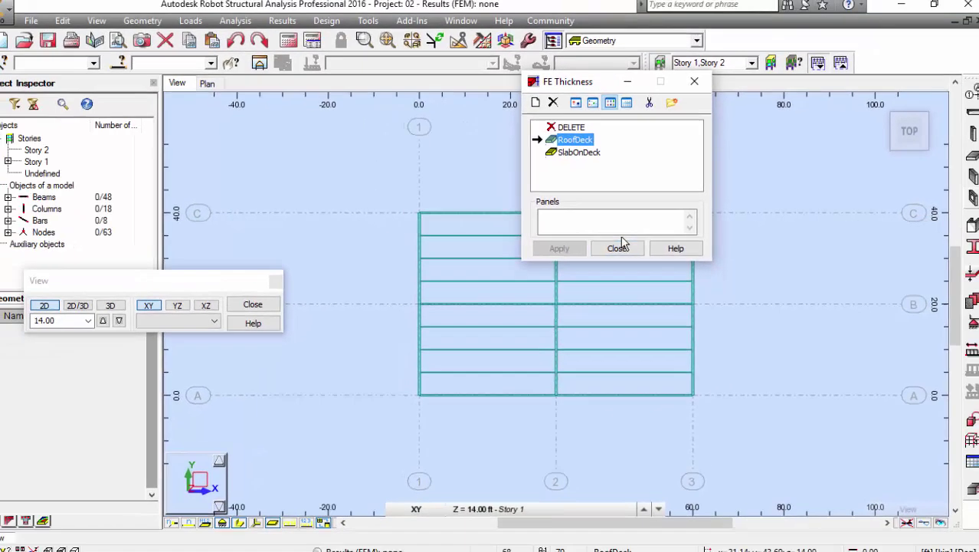
click(588, 256)
Examine the elastic stiffness, rigid connection and load transfer settings of the FloorDeckModel panel calculation model
click(175, 27)
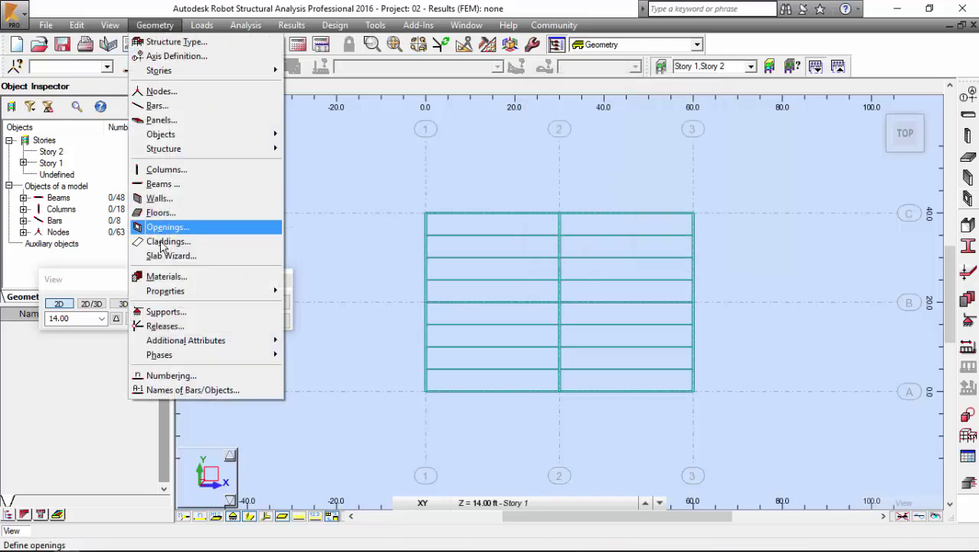
mouse_move(183, 292)
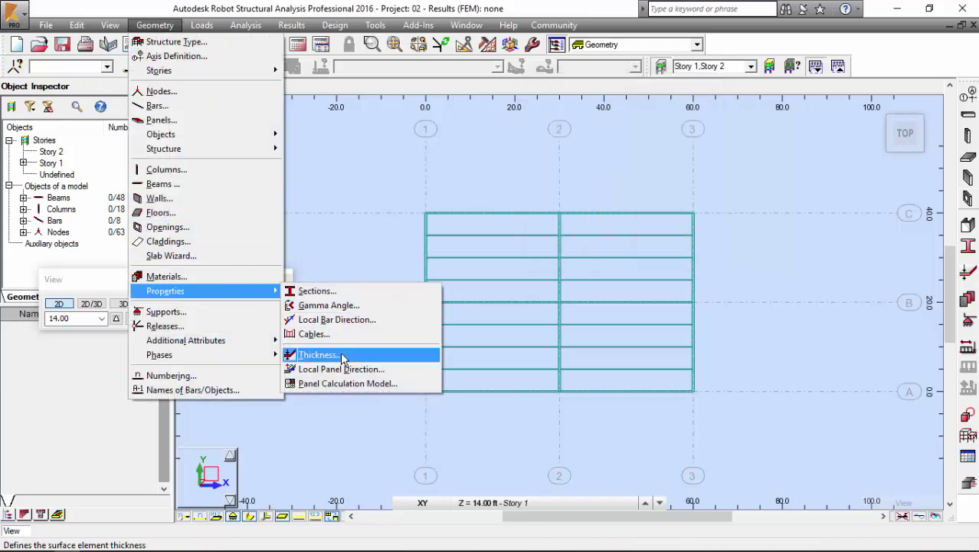
click(350, 385)
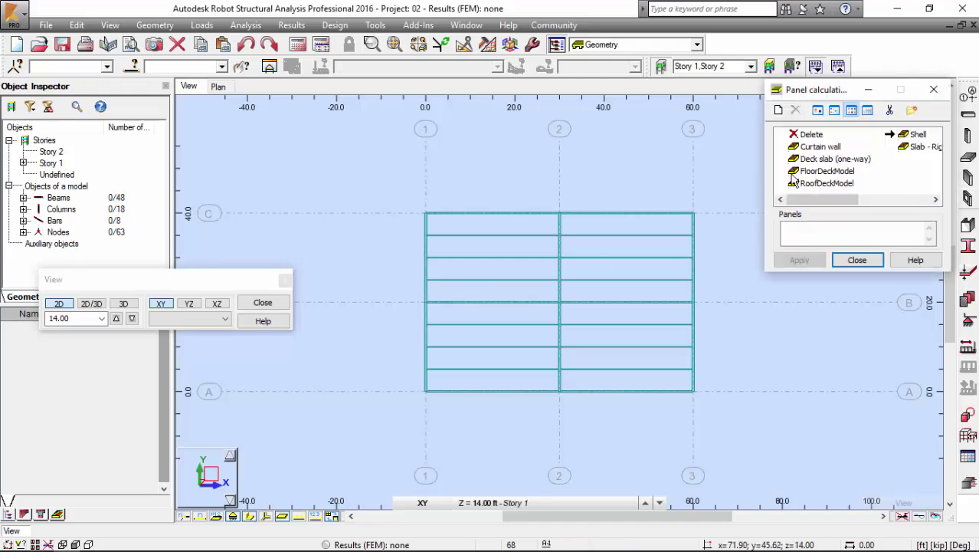
mouse_move(846, 205)
mouse_down()
mouse_move(908, 203)
mouse_move(843, 201)
mouse_up()
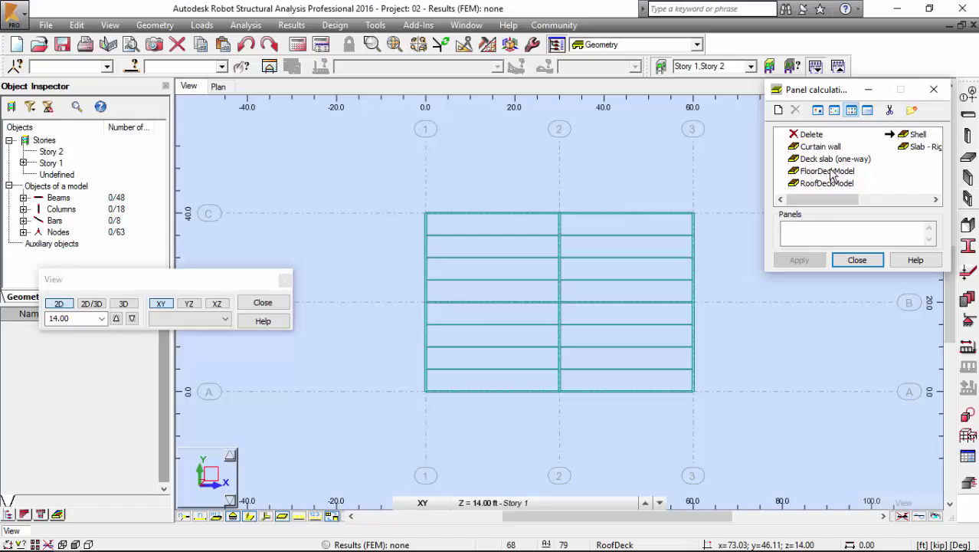
double_click(814, 172)
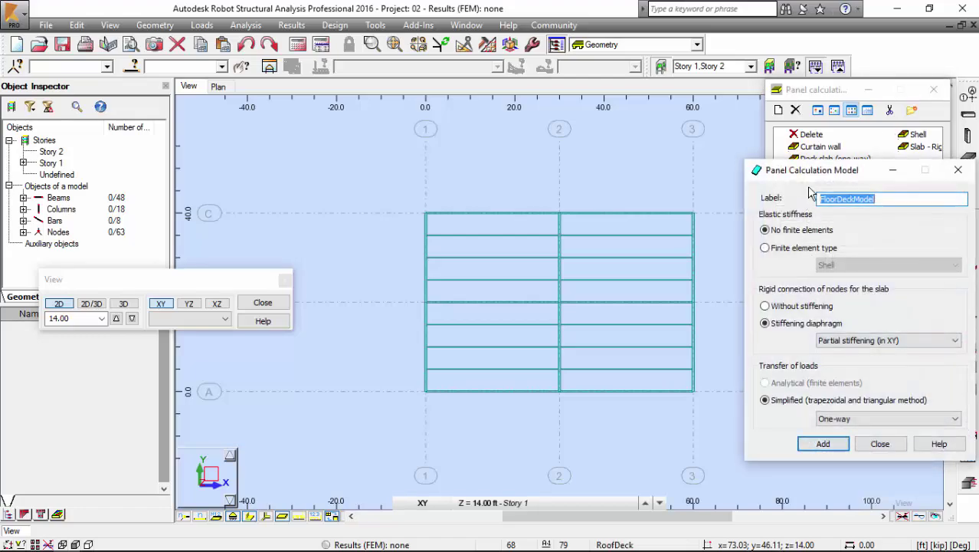
drag(811, 170, 668, 72)
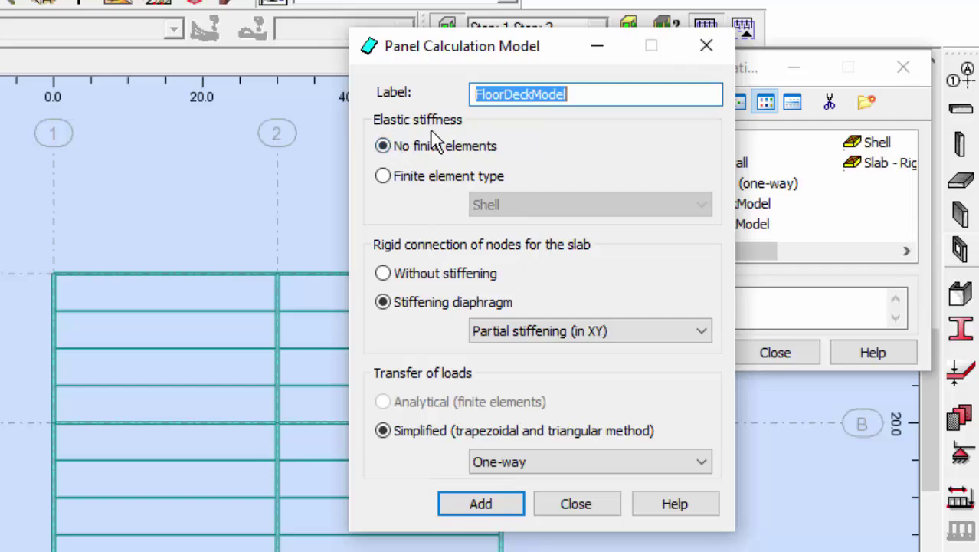
drag(381, 155, 508, 155)
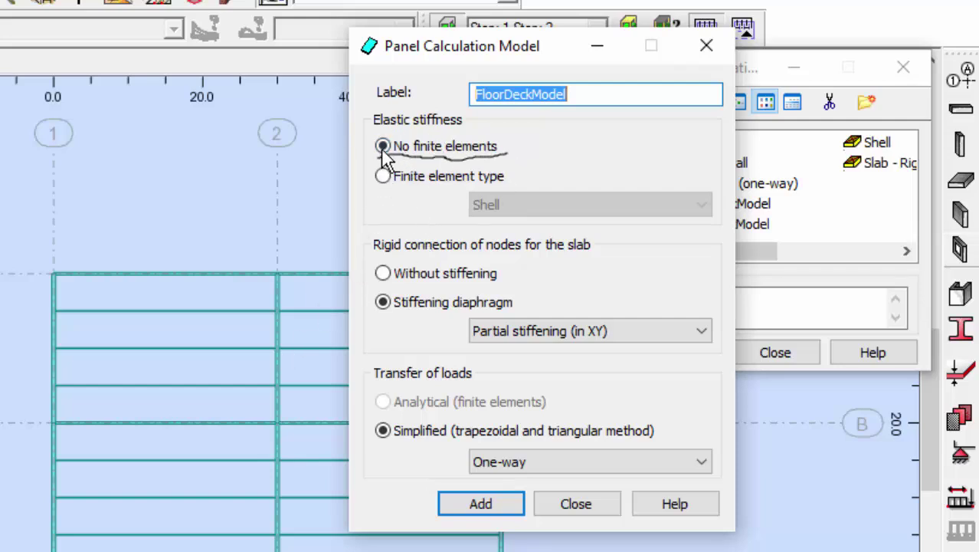
mouse_move(382, 153)
mouse_down()
mouse_move(322, 234)
mouse_move(346, 398)
mouse_move(367, 426)
mouse_move(353, 422)
mouse_move(367, 411)
mouse_move(355, 423)
mouse_up()
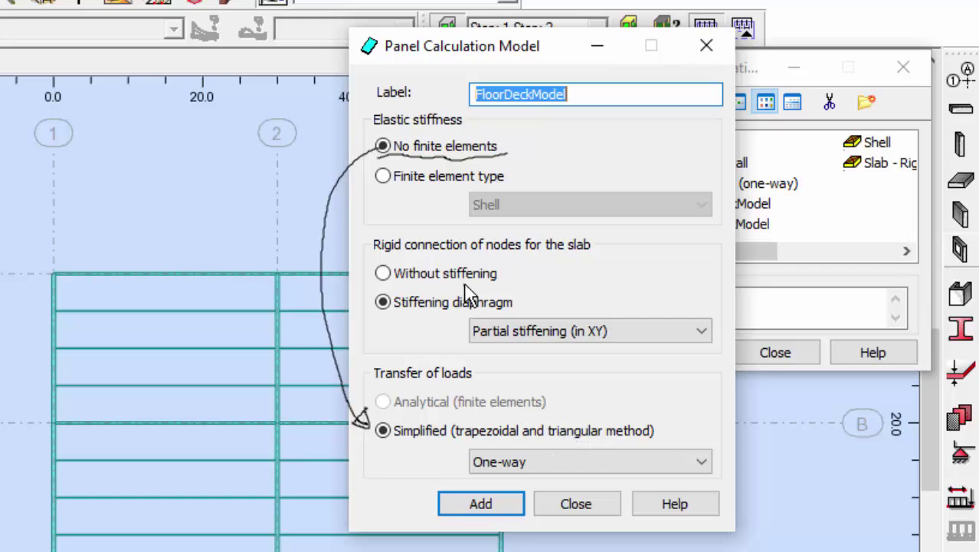
mouse_move(465, 286)
mouse_down()
mouse_move(434, 277)
mouse_move(382, 282)
mouse_move(369, 298)
mouse_move(408, 331)
mouse_move(510, 354)
mouse_move(675, 343)
mouse_move(681, 317)
mouse_move(507, 284)
mouse_move(441, 299)
mouse_up()
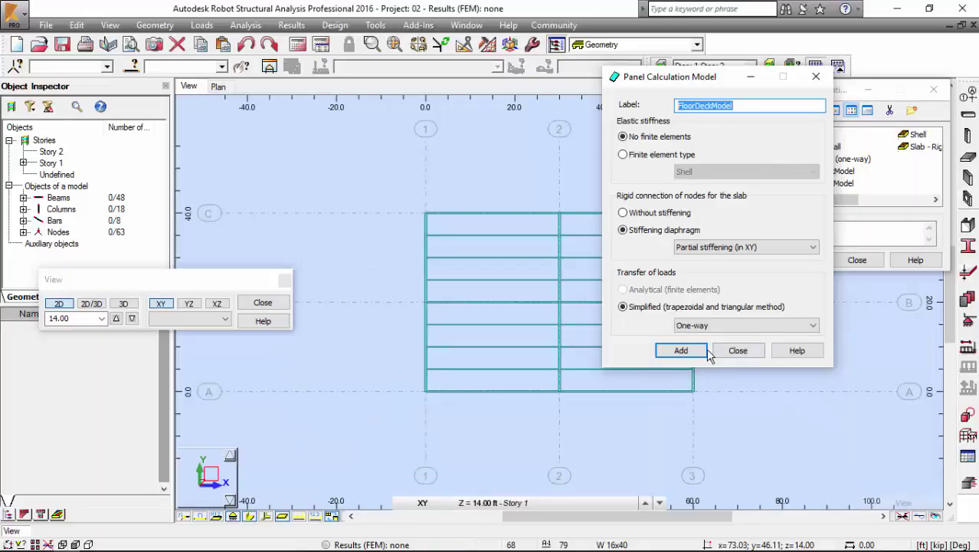
Re-add the FloorDeckModel panel calculation model under its existing label and close its definition
click(521, 506)
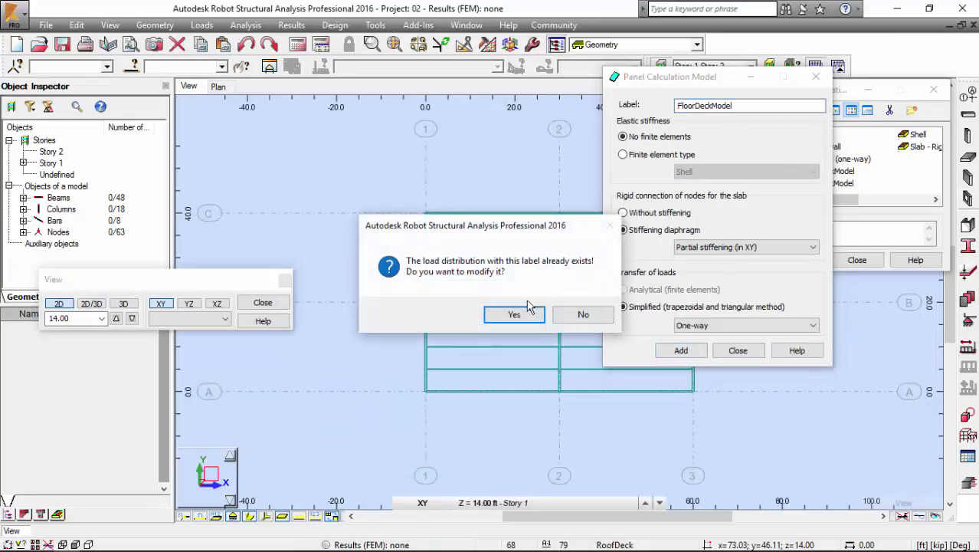
click(546, 316)
click(736, 351)
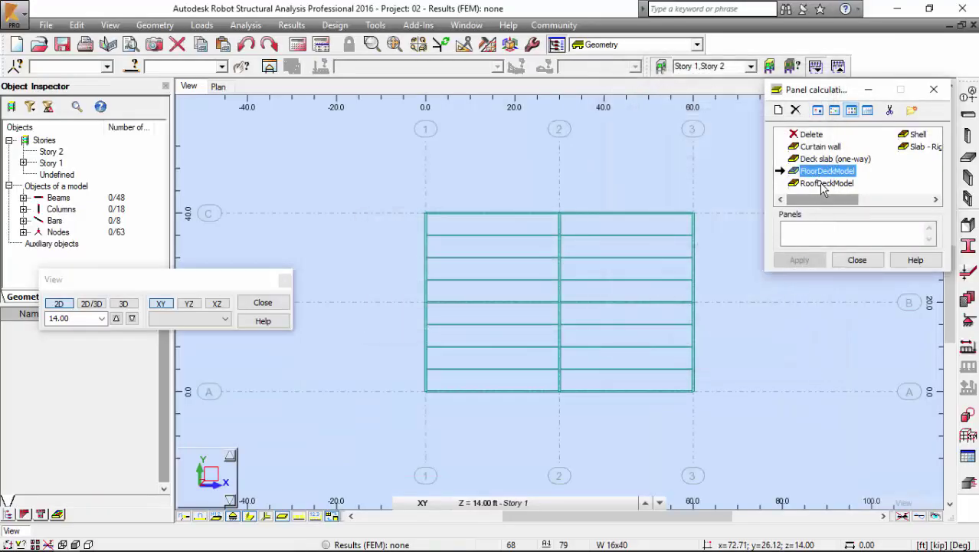
Examine the elastic stiffness, rigid connection and load transfer settings of the RoofDeckModel panel calculation model
double_click(818, 193)
drag(812, 176, 483, 81)
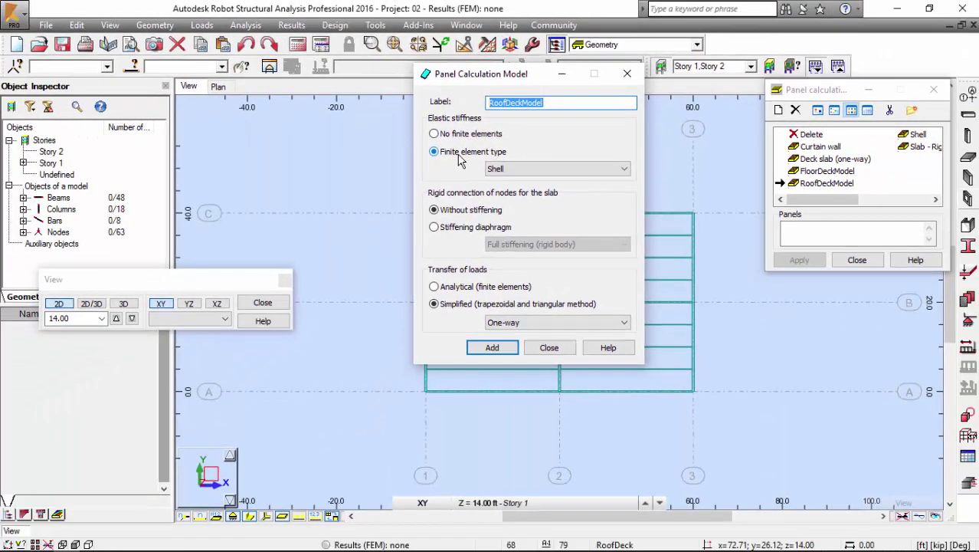
click(549, 347)
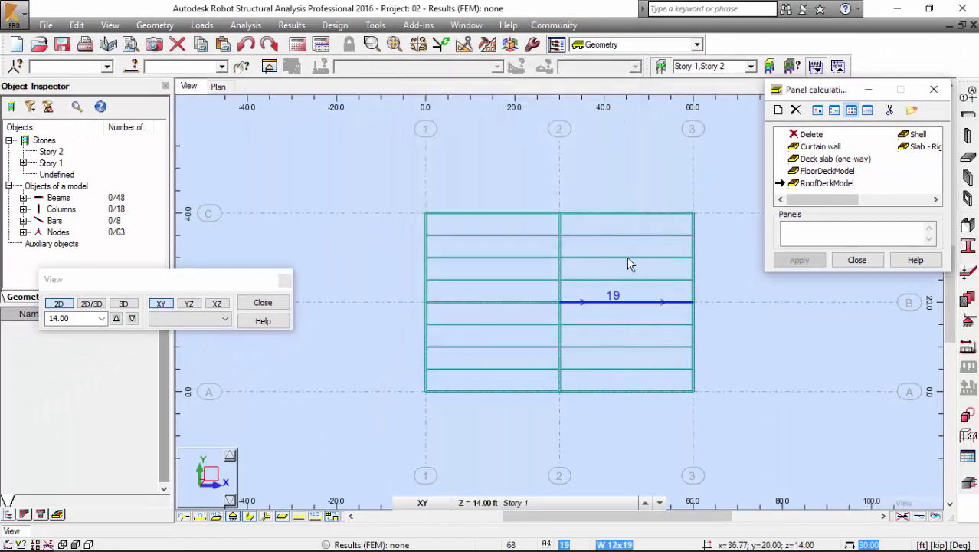
Start a floor definition on Story 1 with the SlabOnDeck thickness and the FloorDeckModel calculation model
click(624, 193)
middle_drag(625, 190, 607, 200)
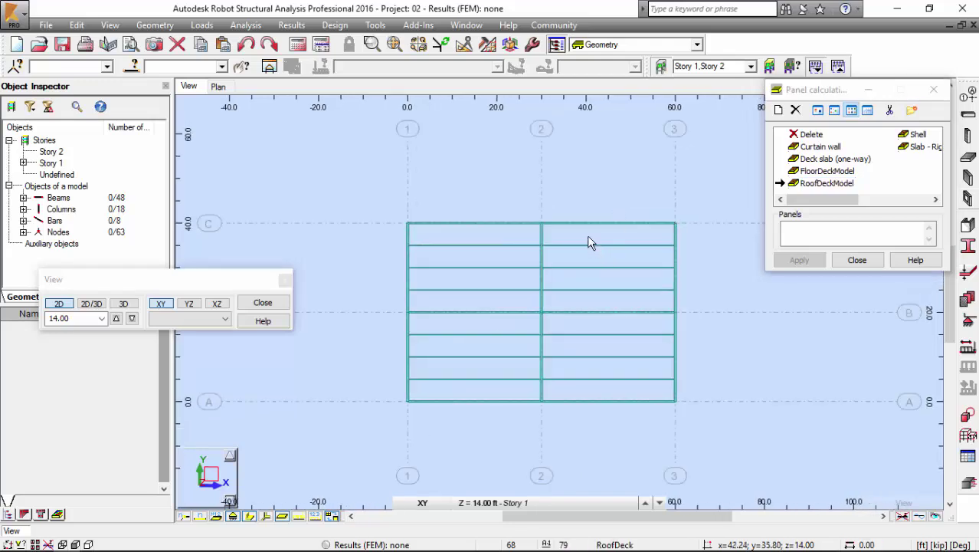
click(155, 25)
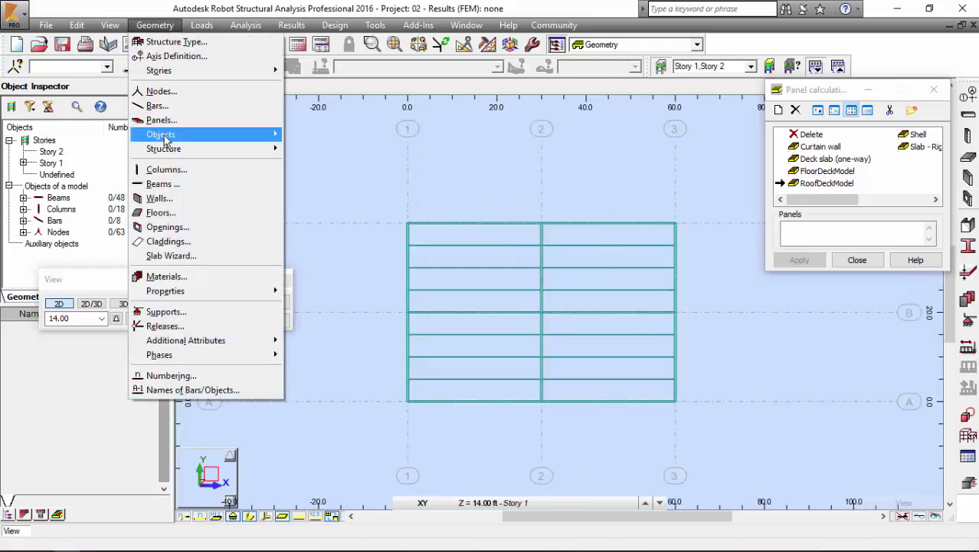
click(162, 212)
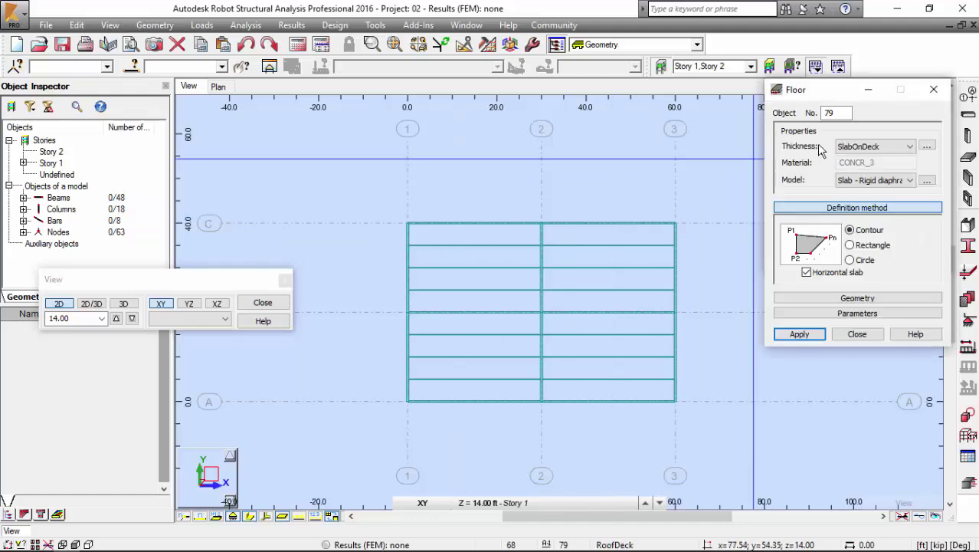
click(848, 150)
click(861, 153)
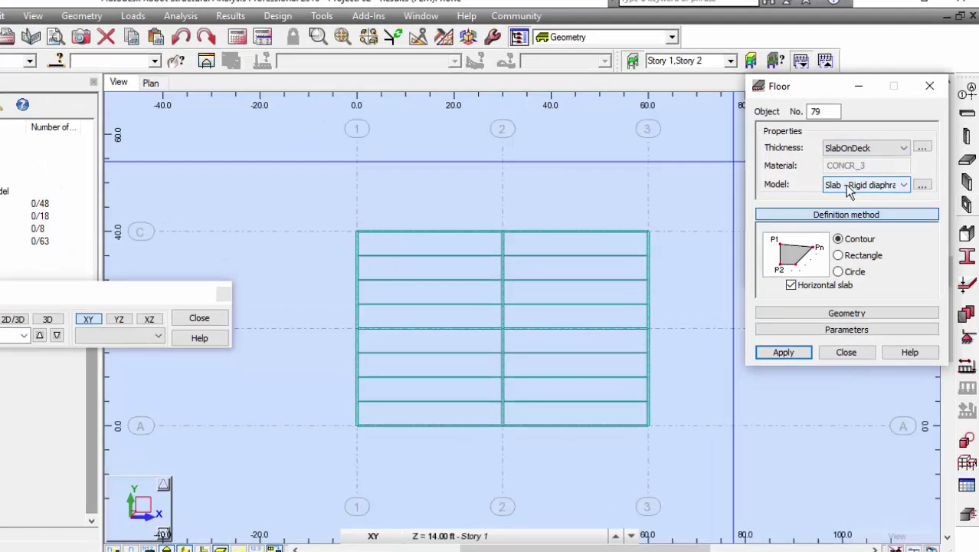
click(889, 182)
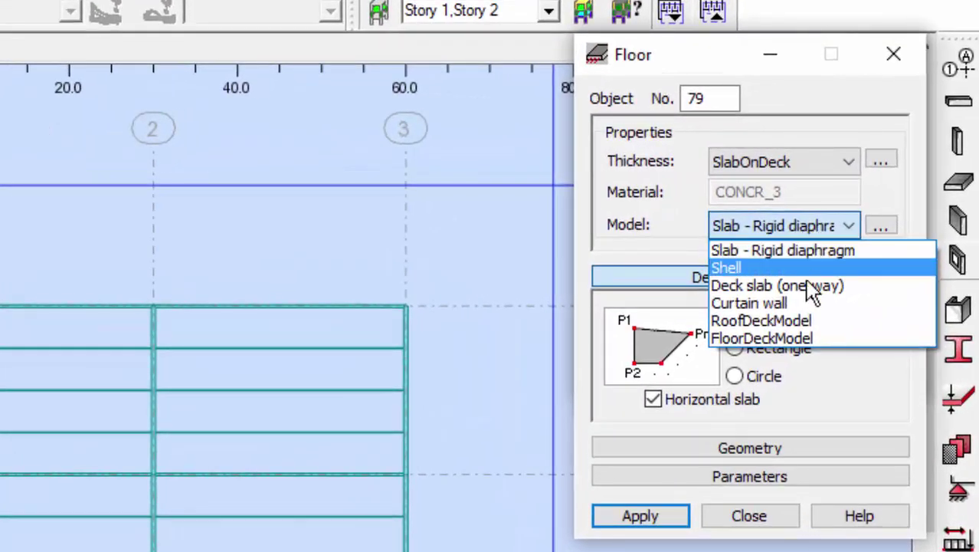
click(796, 337)
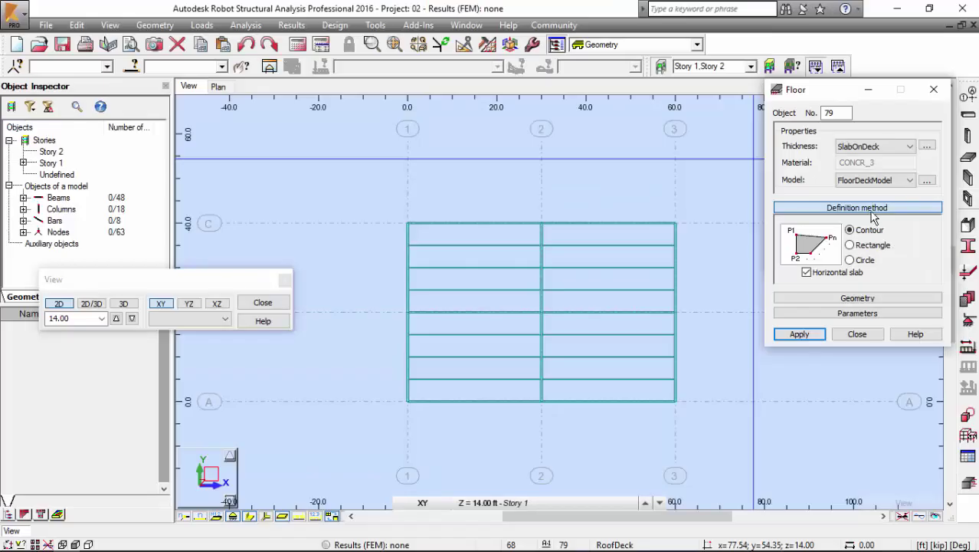
Create a rectangular floor on Story 1 covering the whole frame, from grid corner A-1 to corner C-3
click(866, 247)
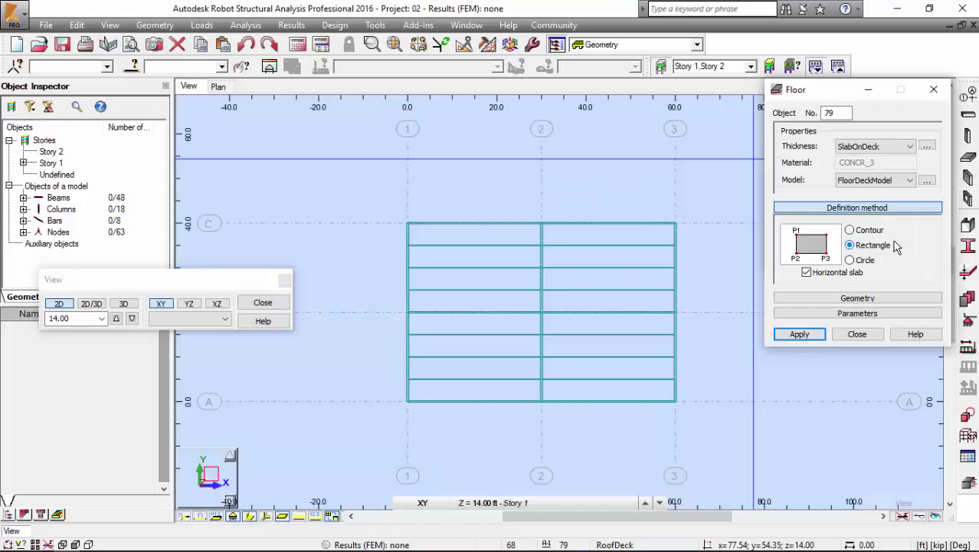
click(409, 403)
click(674, 222)
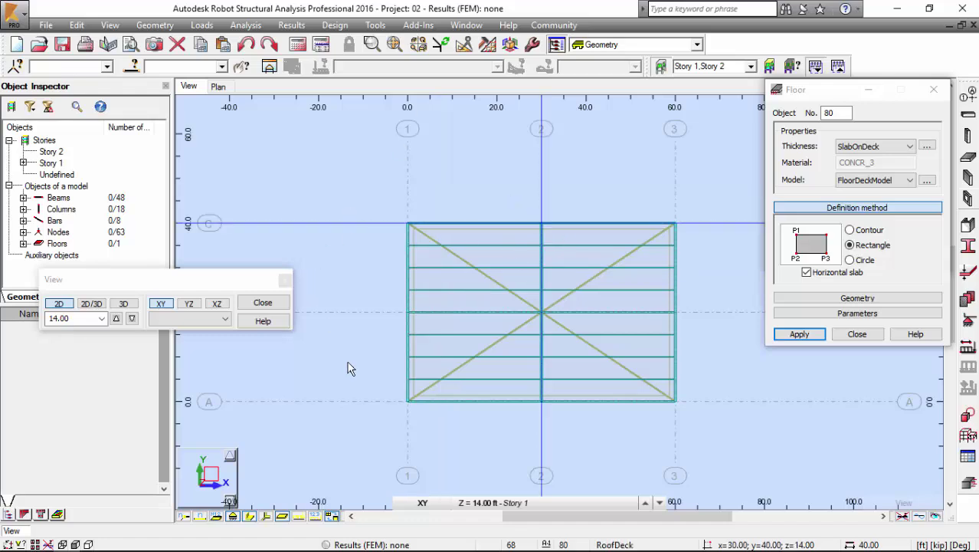
click(408, 397)
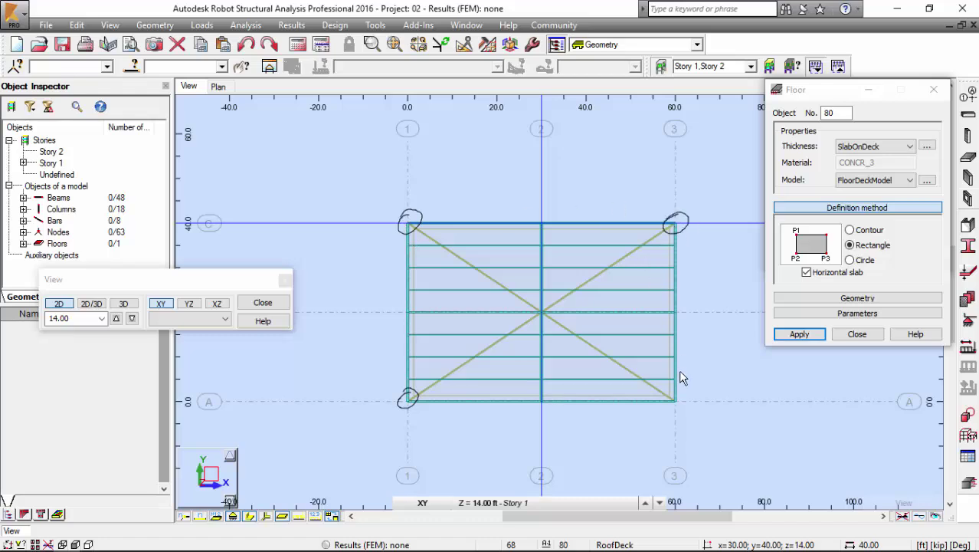
click(675, 396)
mouse_move(670, 398)
mouse_down()
mouse_move(575, 349)
mouse_move(442, 247)
mouse_up()
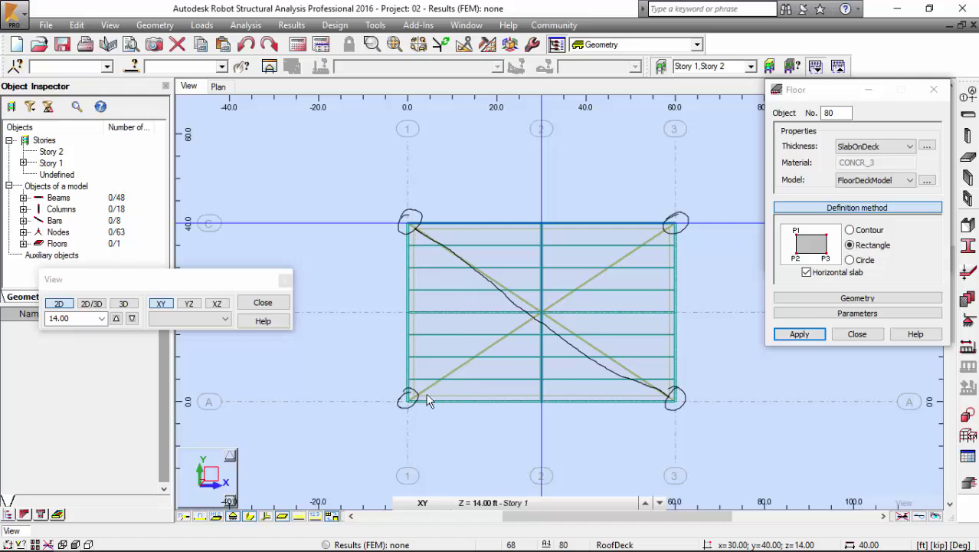
drag(444, 374, 586, 293)
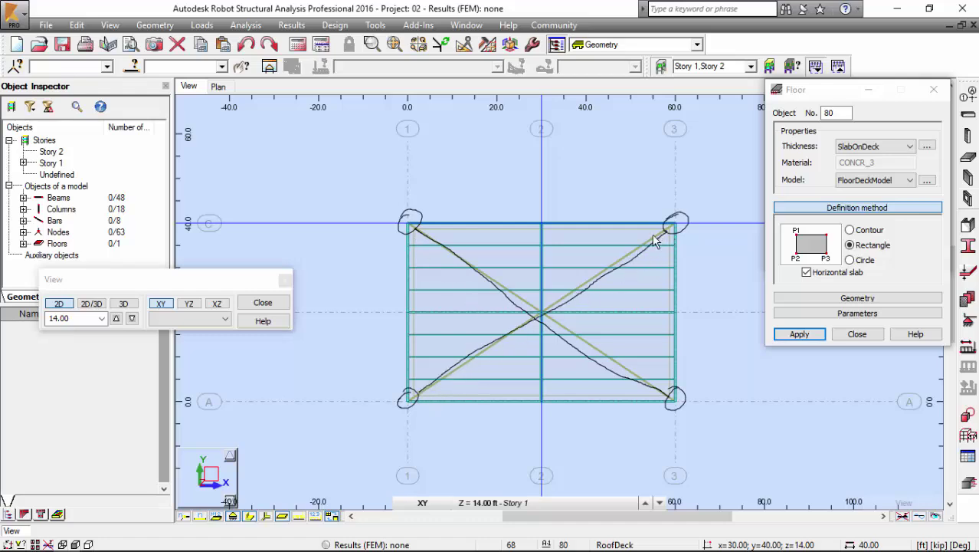
key(Escape)
Switch the plan to Story 2 and set the floor's thickness to RoofDeck and its model to RoofDeckModel
click(528, 503)
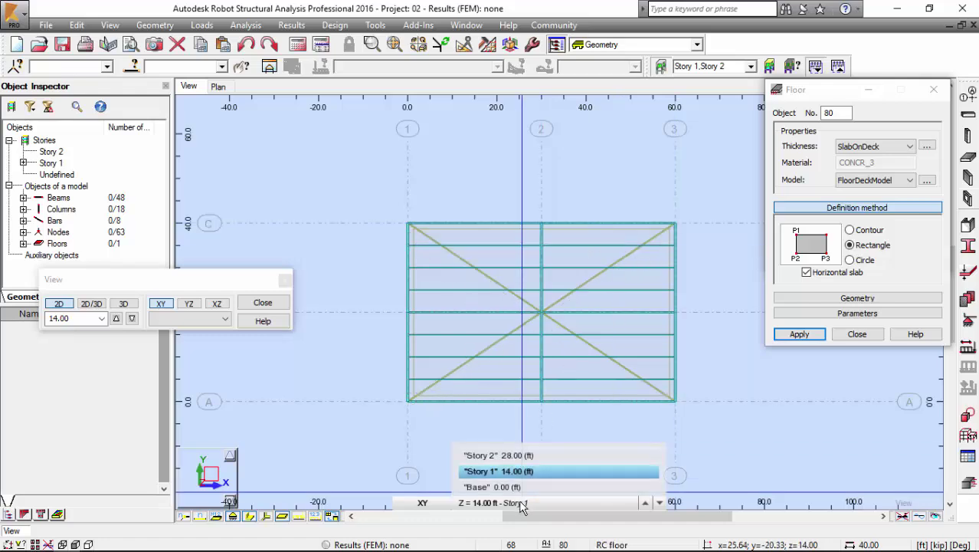
click(527, 455)
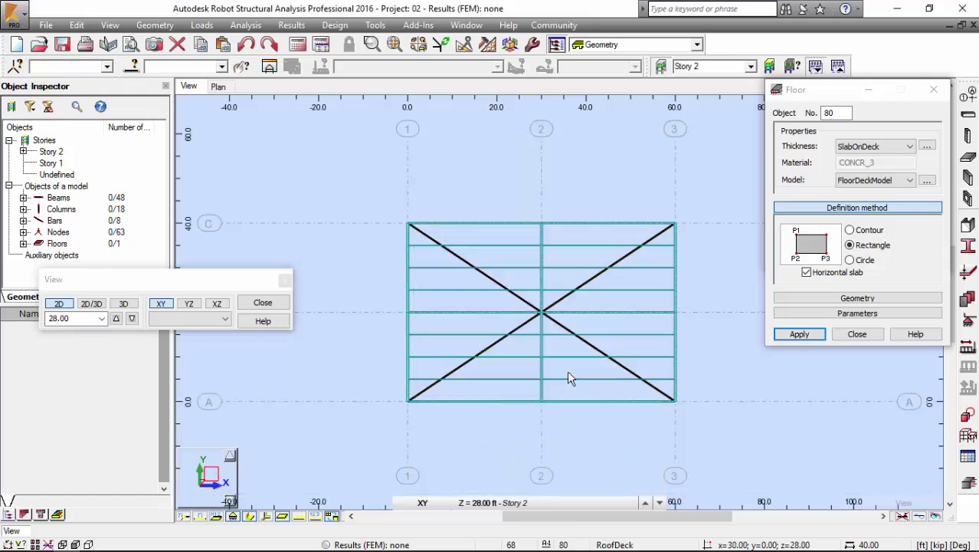
right_click(586, 154)
click(573, 176)
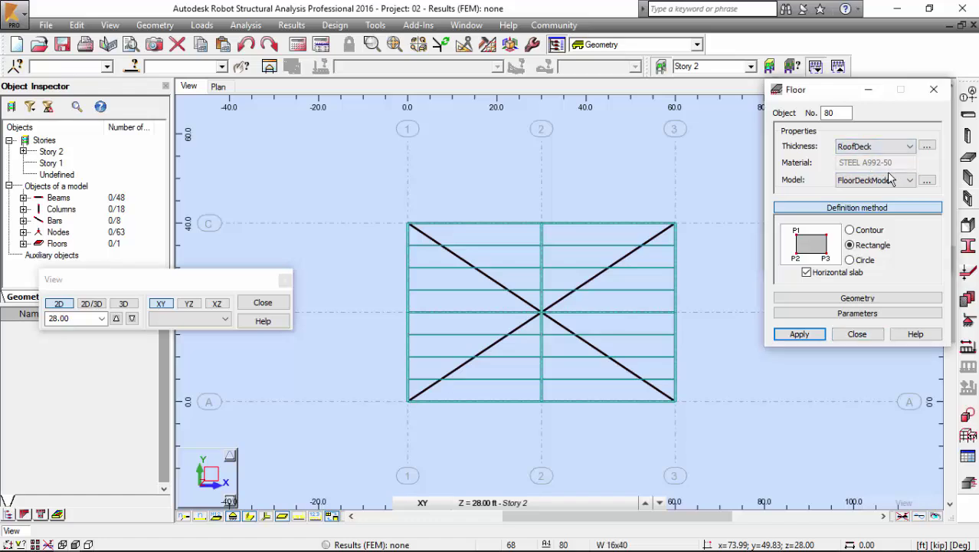
click(879, 182)
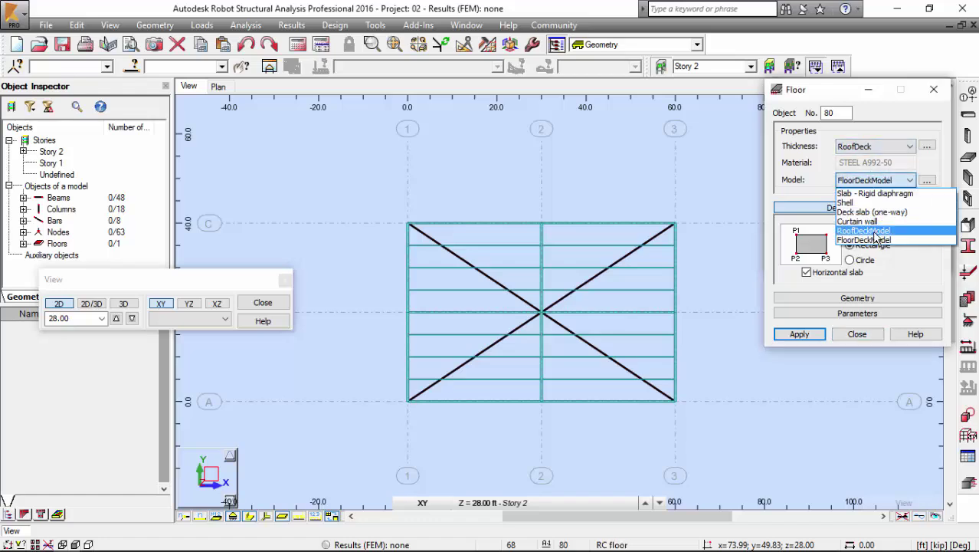
click(878, 231)
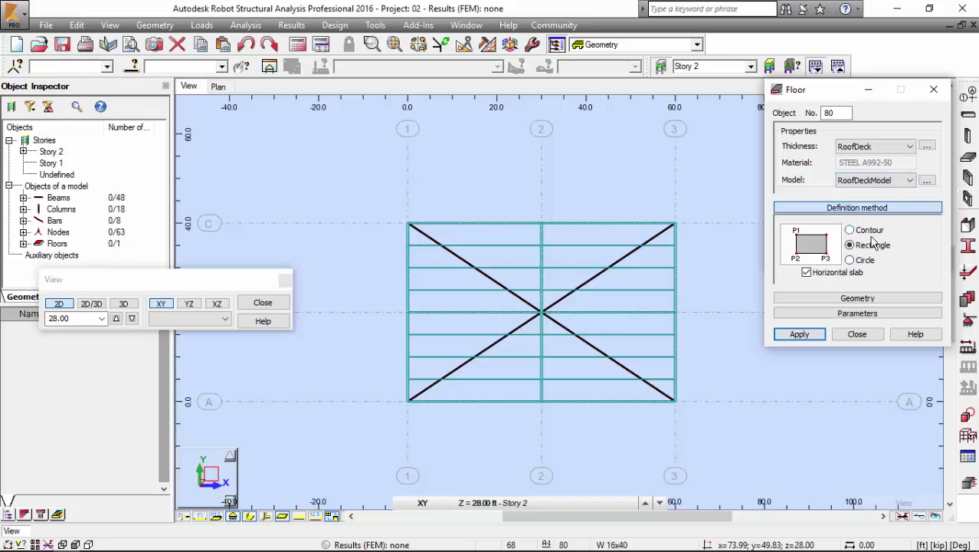
Create a rectangular roof deck on Story 2 covering the whole frame, from grid corner A-1 through C-1 to C-3
scroll(613, 227, up, 1)
scroll(515, 285, down, 1)
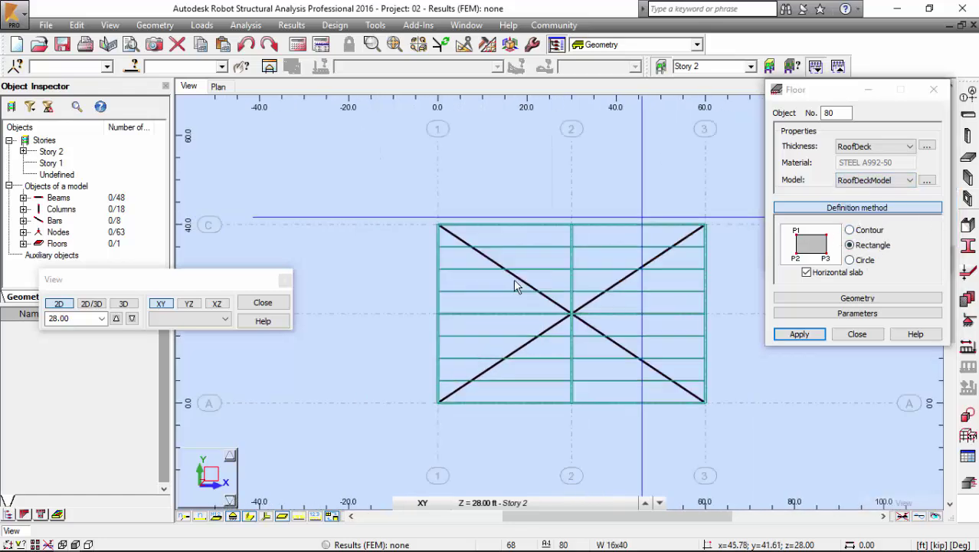
click(870, 231)
click(872, 245)
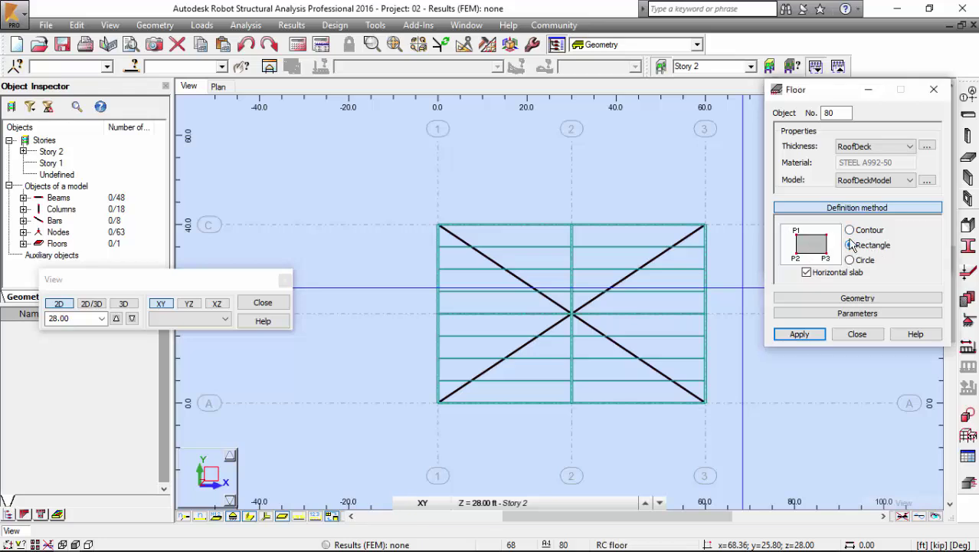
click(442, 403)
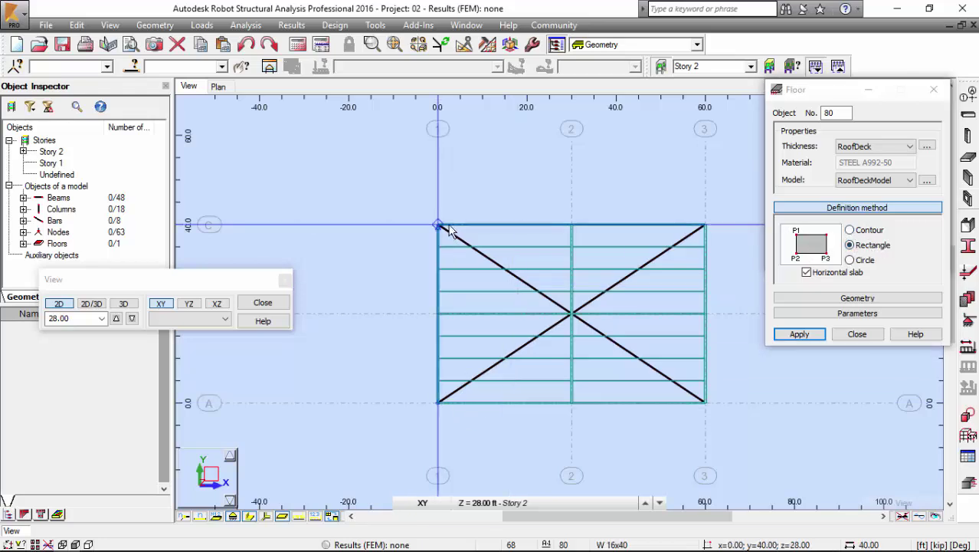
click(736, 378)
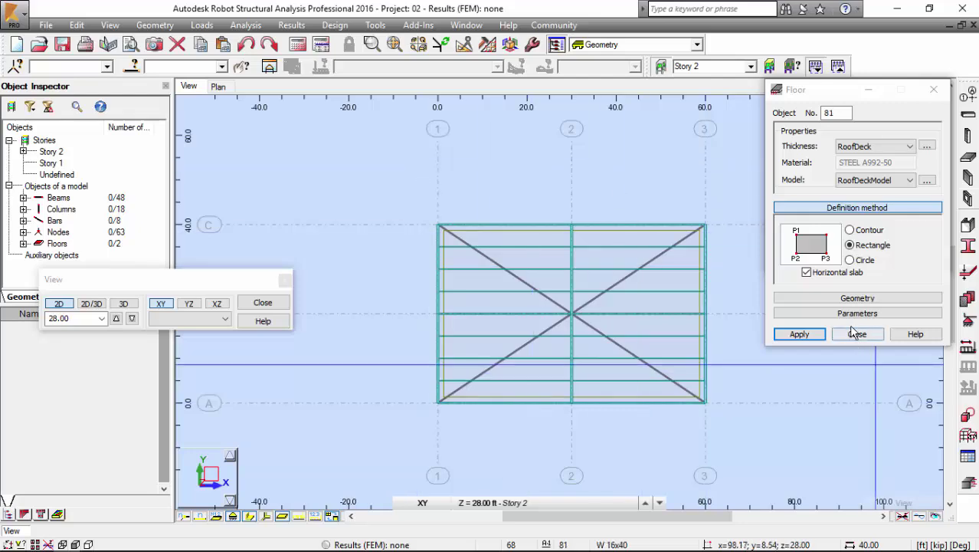
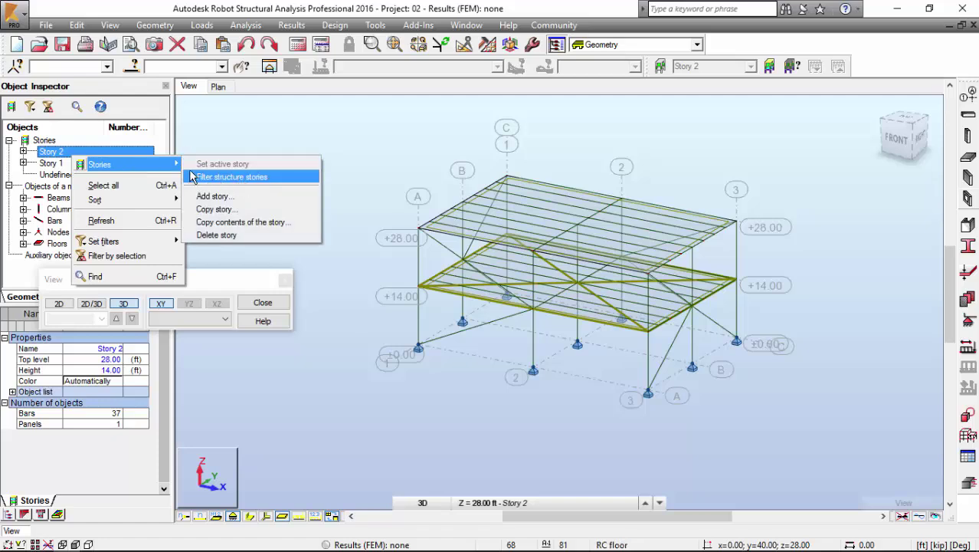
Display the frame members' section shapes and inspect the decks and framing around grid corner A-1
click(195, 177)
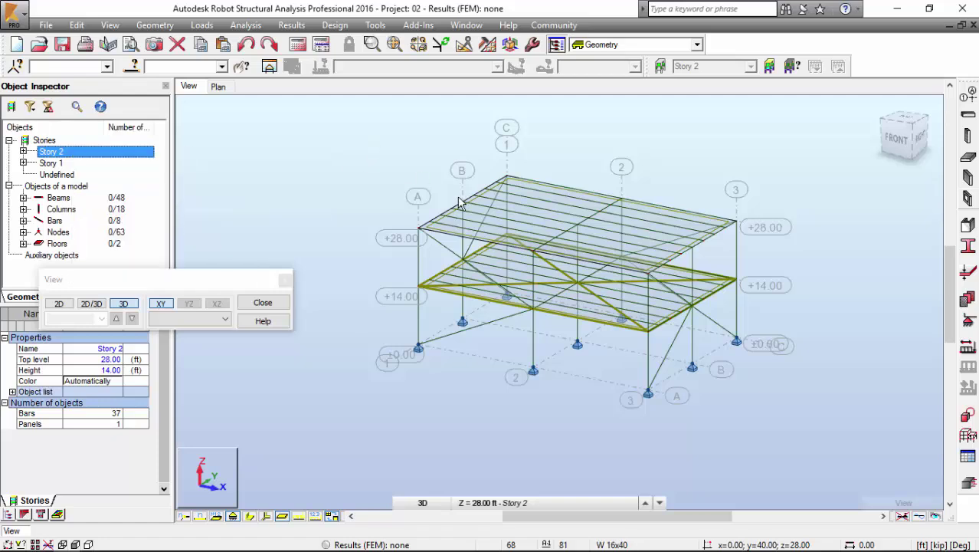
click(250, 516)
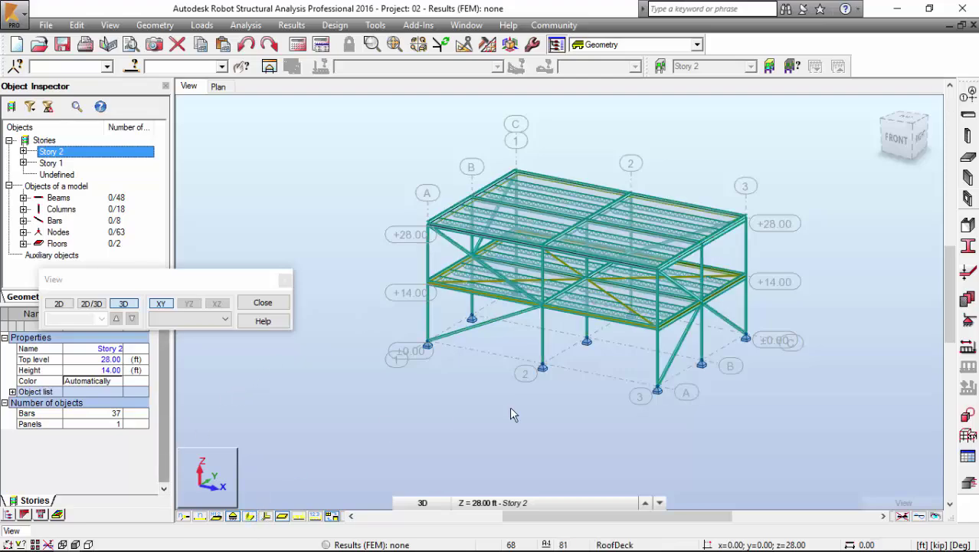
scroll(420, 246, up, 5)
shift+middle_drag(426, 270, 376, 179)
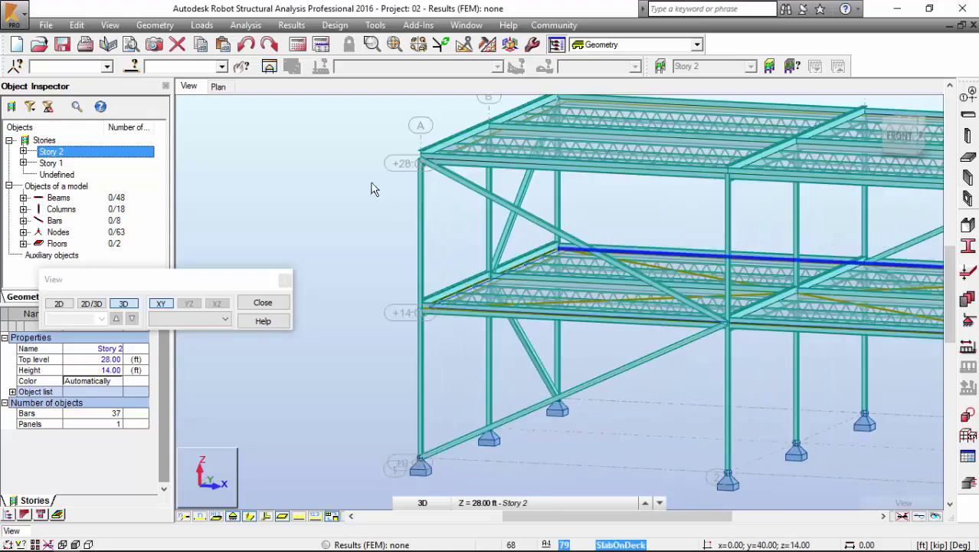
Turn on the display of panel thickness for the floor panels
right_click(359, 170)
click(329, 330)
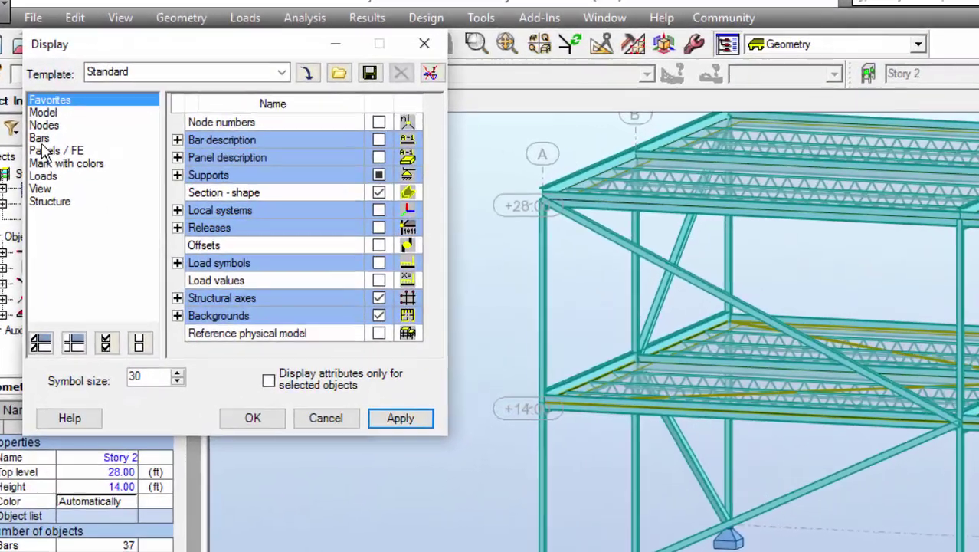
click(55, 123)
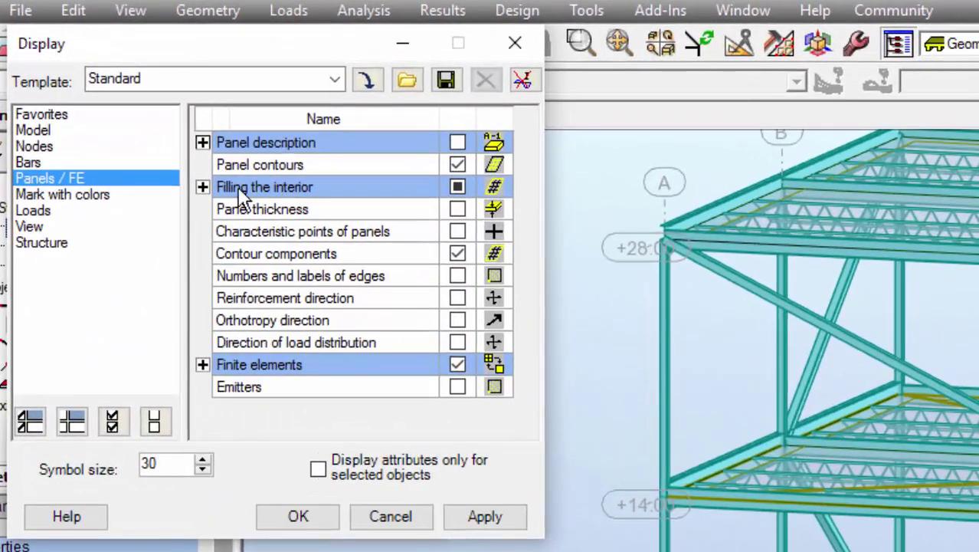
click(458, 209)
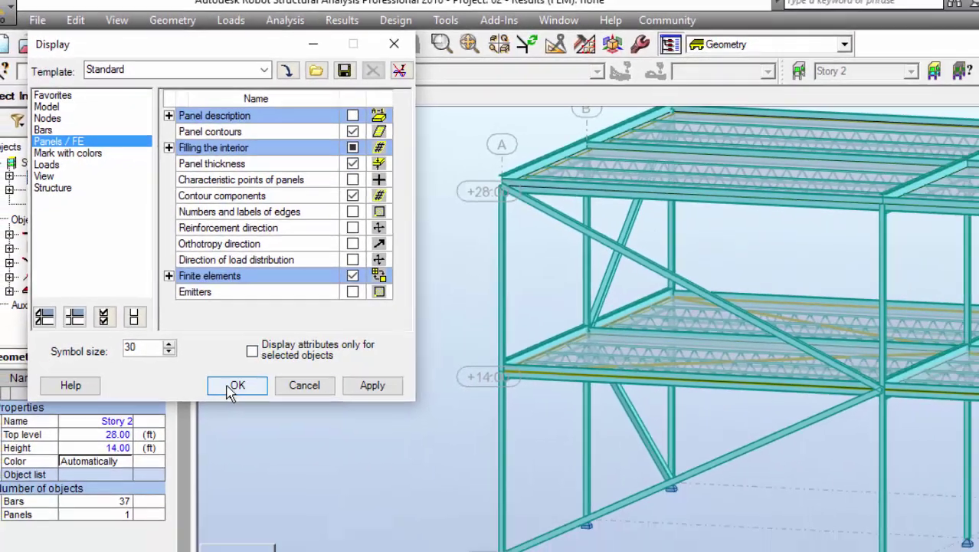
click(298, 515)
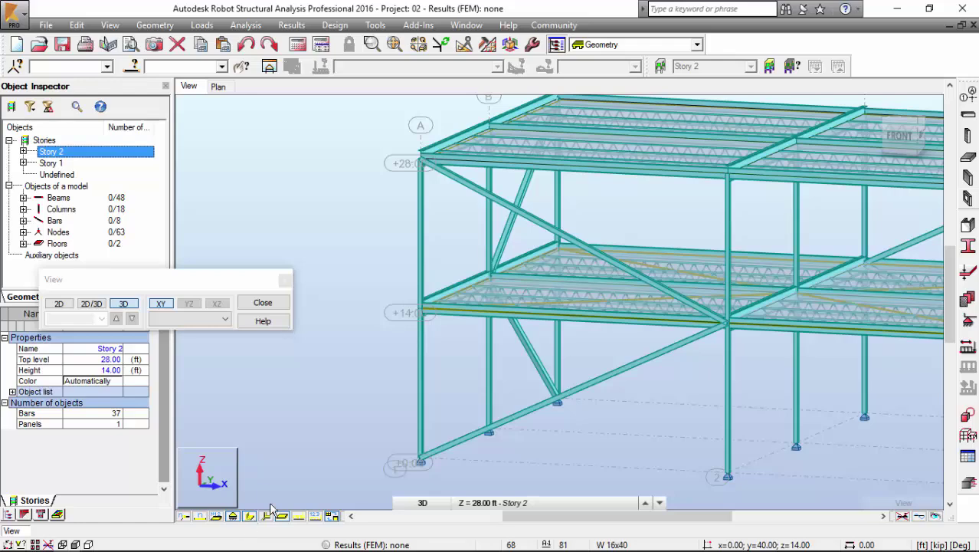
Hide the members' section shapes and compare the drawn thickness of the Story 1 and Story 2 decks at grid corner A-1
click(249, 517)
scroll(487, 291, up, 5)
scroll(341, 355, up, 6)
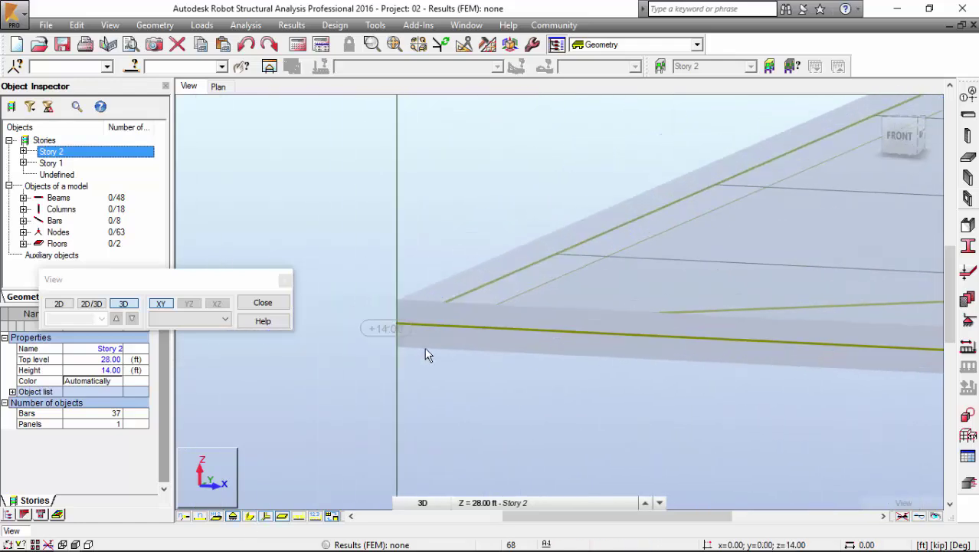
scroll(426, 308, down, 8)
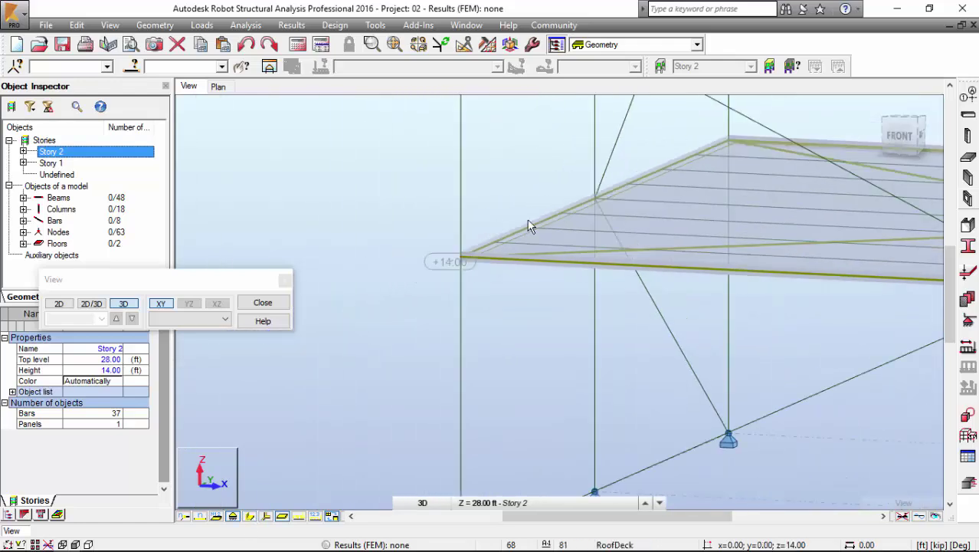
scroll(455, 355, up, 6)
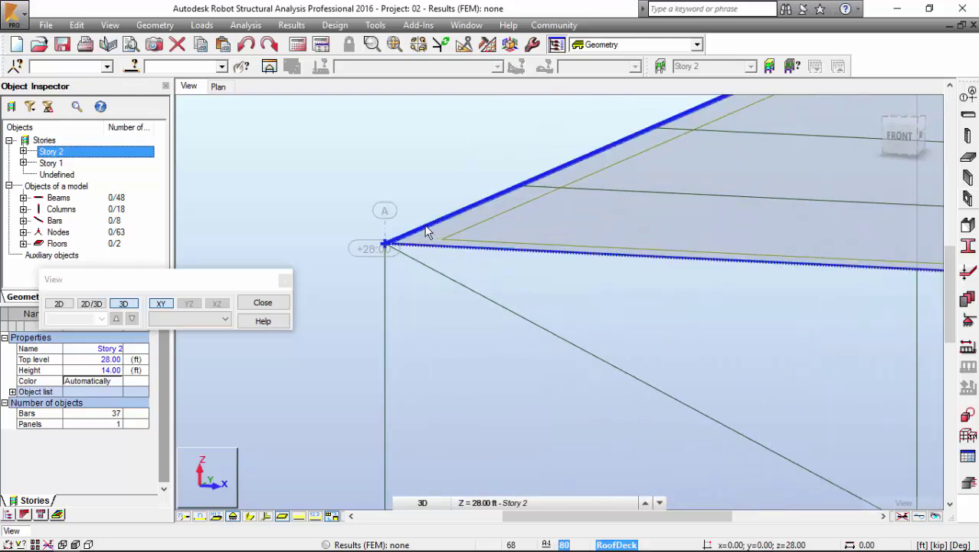
scroll(455, 258, up, 2)
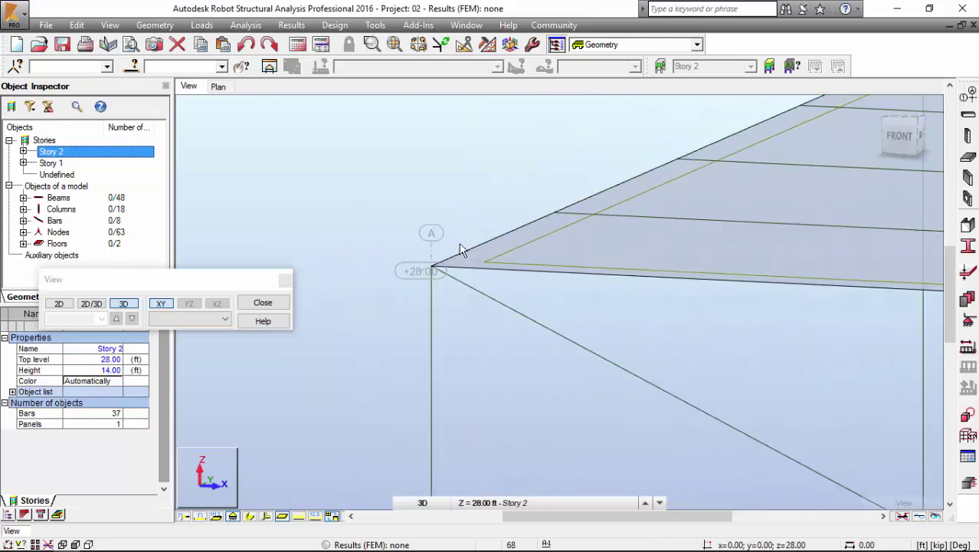
scroll(387, 285, up, 3)
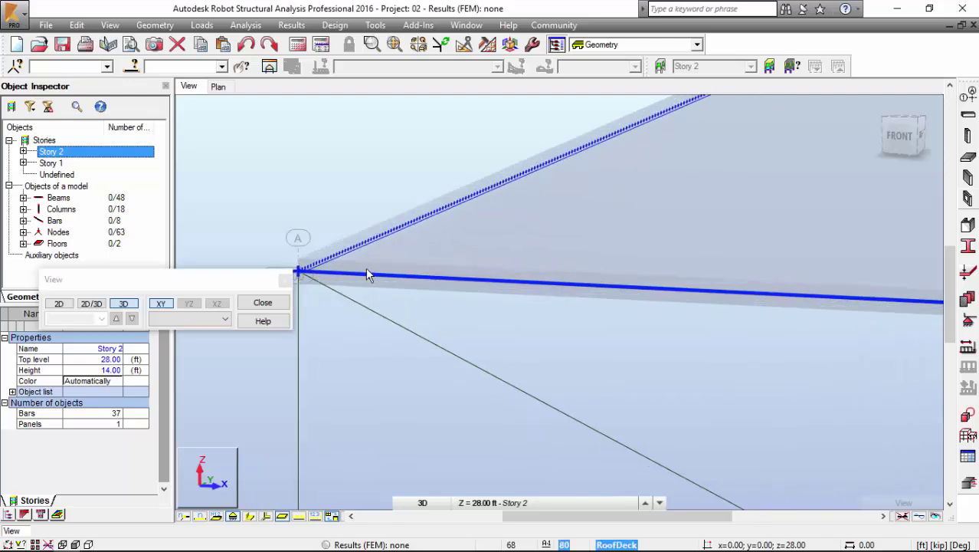
scroll(337, 287, down, 3)
scroll(448, 259, down, 5)
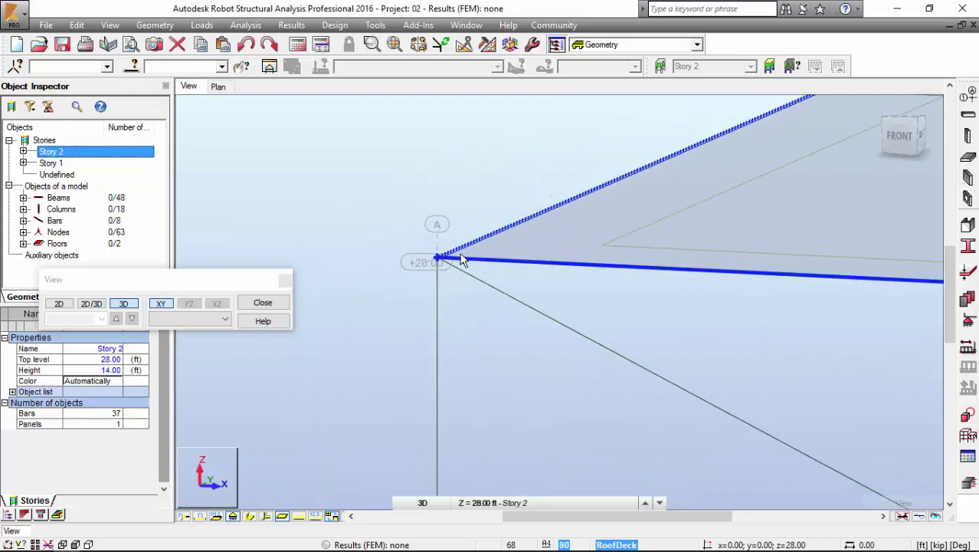
scroll(528, 224, down, 3)
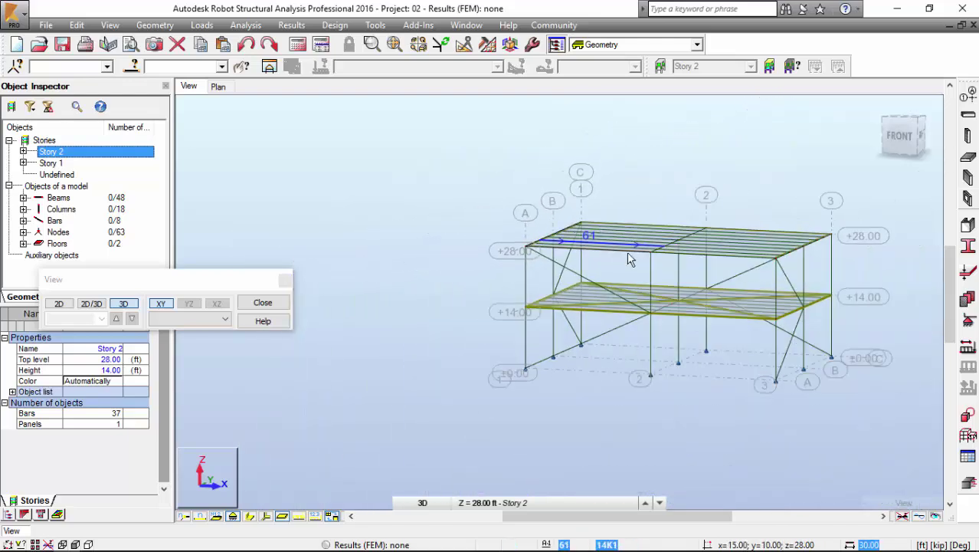
scroll(525, 222, up, 2)
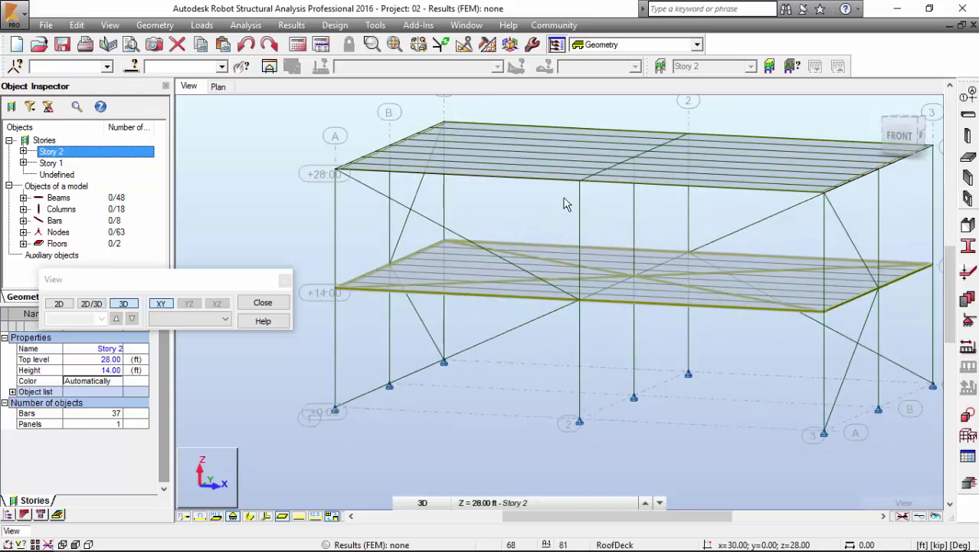
mouse_move(318, 302)
mouse_down()
mouse_move(733, 328)
mouse_move(871, 316)
mouse_up()
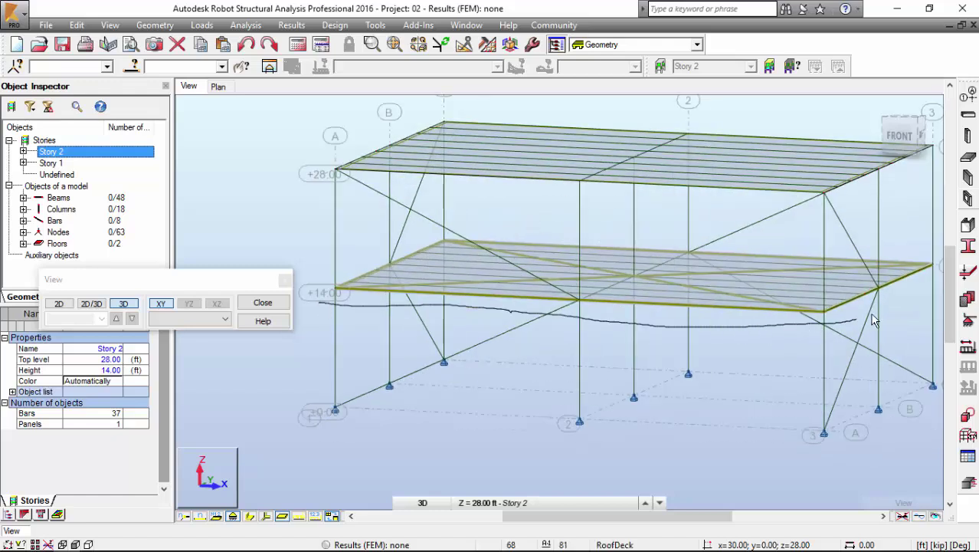
mouse_move(927, 285)
mouse_down()
mouse_move(881, 254)
mouse_move(685, 229)
mouse_move(439, 239)
mouse_move(370, 255)
mouse_move(337, 295)
mouse_up()
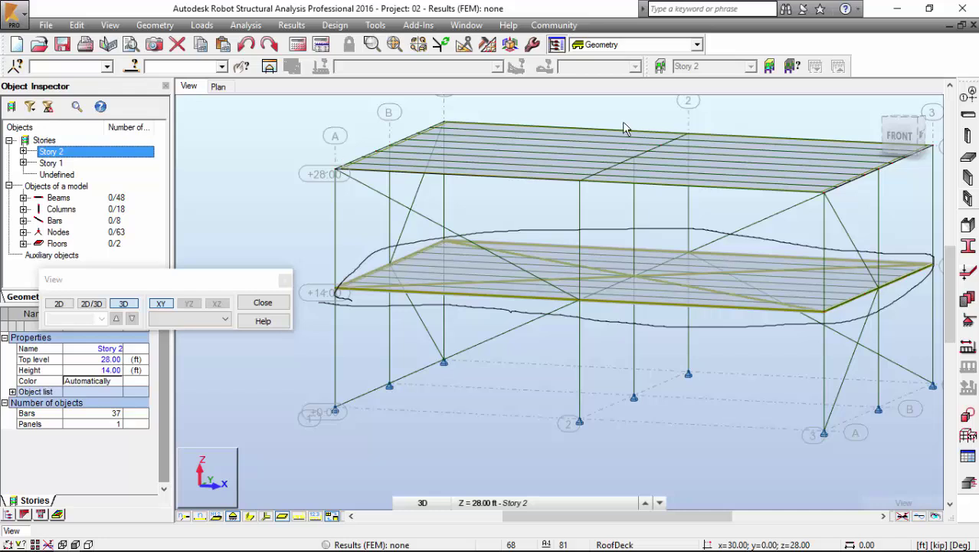
mouse_move(627, 104)
mouse_down()
mouse_move(582, 147)
mouse_move(602, 138)
mouse_up()
mouse_move(711, 173)
mouse_down()
mouse_move(734, 117)
mouse_move(737, 162)
mouse_move(797, 163)
mouse_up()
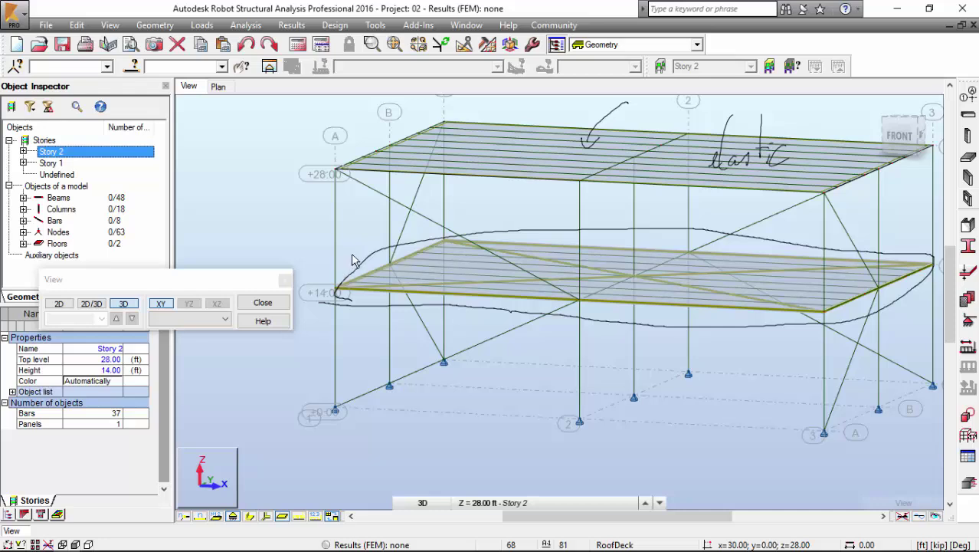
Close the View window and hide the Object Inspector to enlarge the 3D model view
click(285, 280)
scroll(270, 198, down, 5)
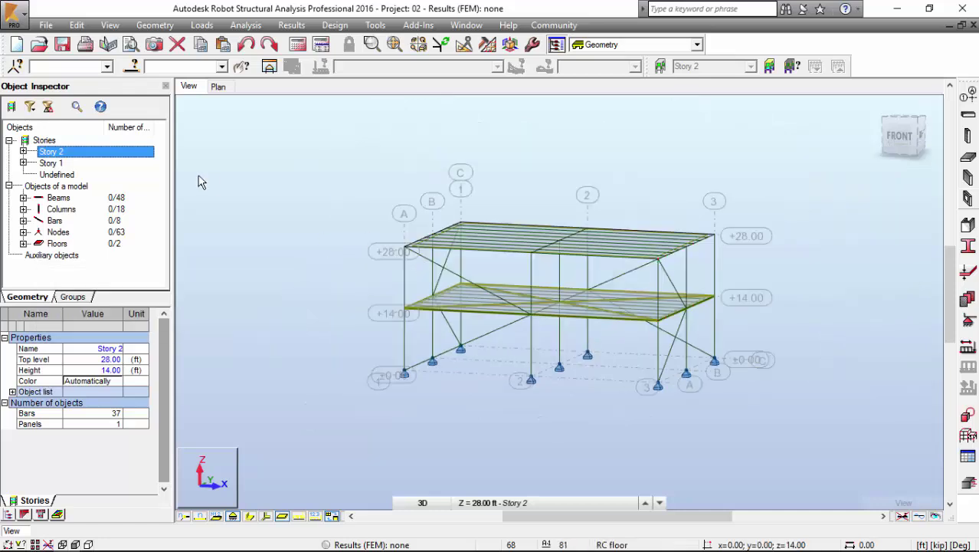
click(166, 86)
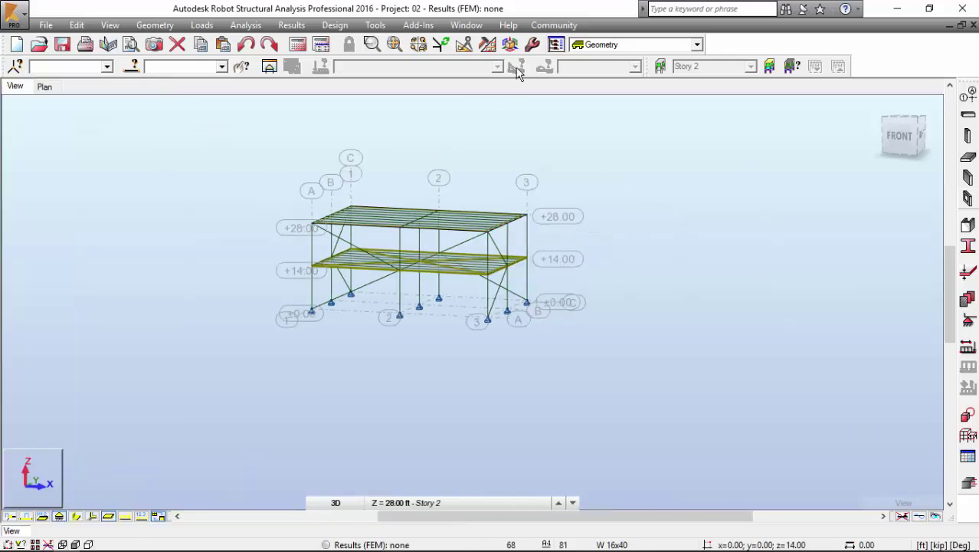
click(322, 47)
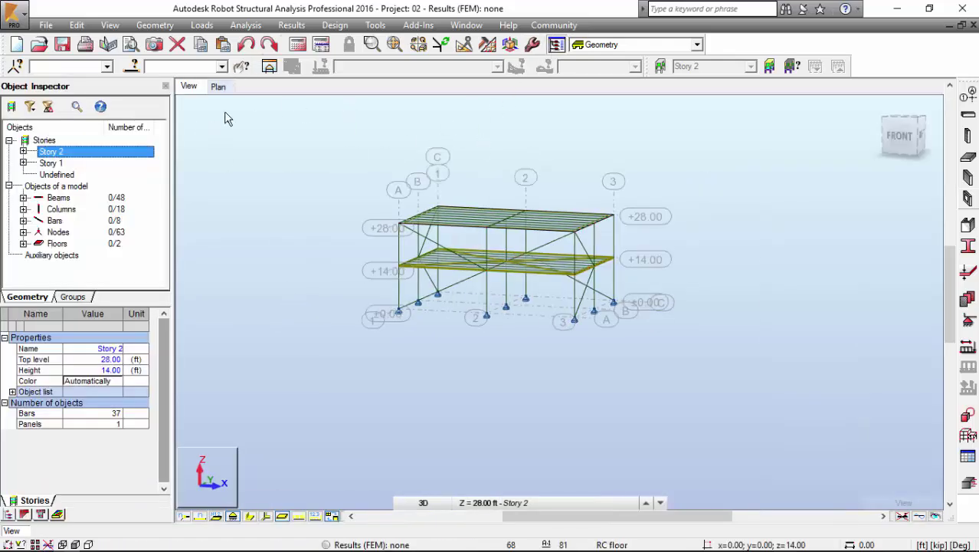
click(166, 88)
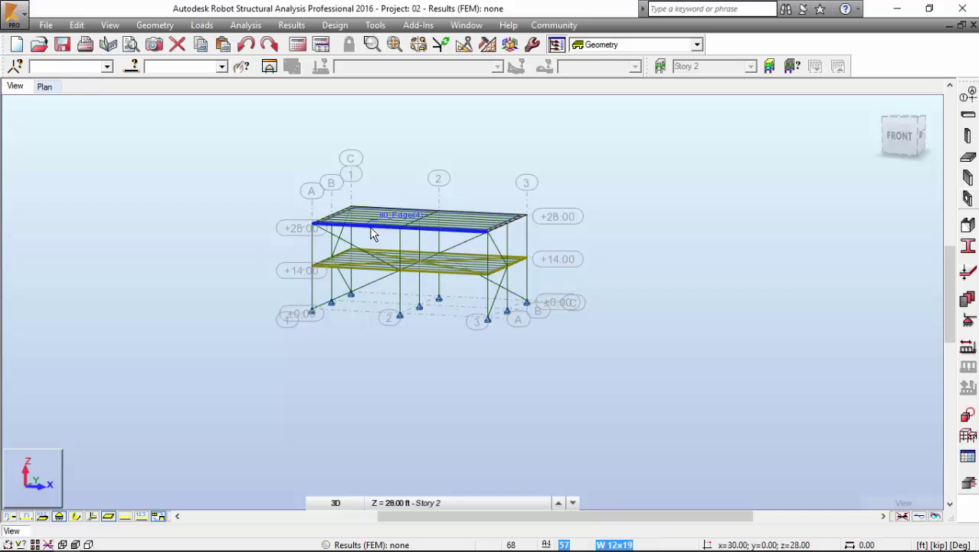
scroll(444, 268, up, 3)
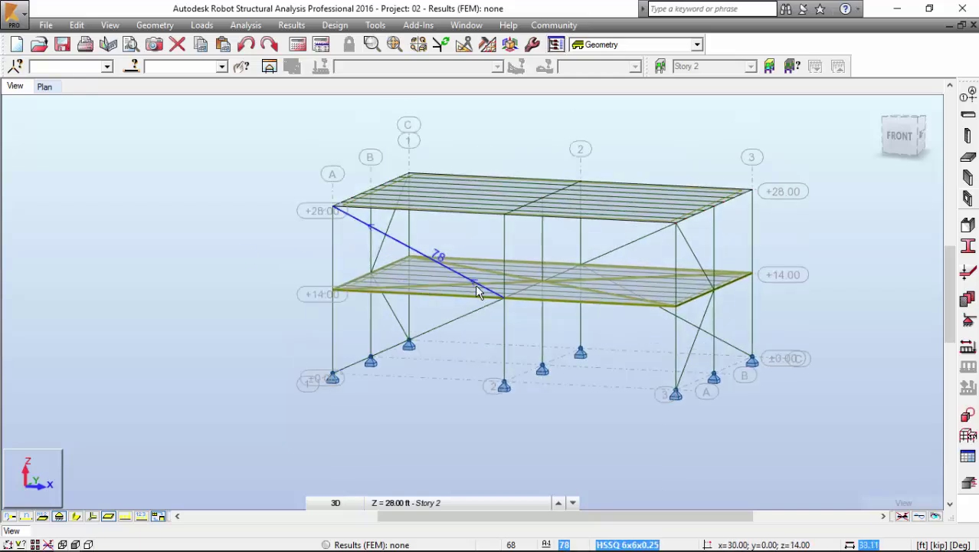
Open the support definitions and review the fixed directions of the Pinned Base nodal support
click(968, 321)
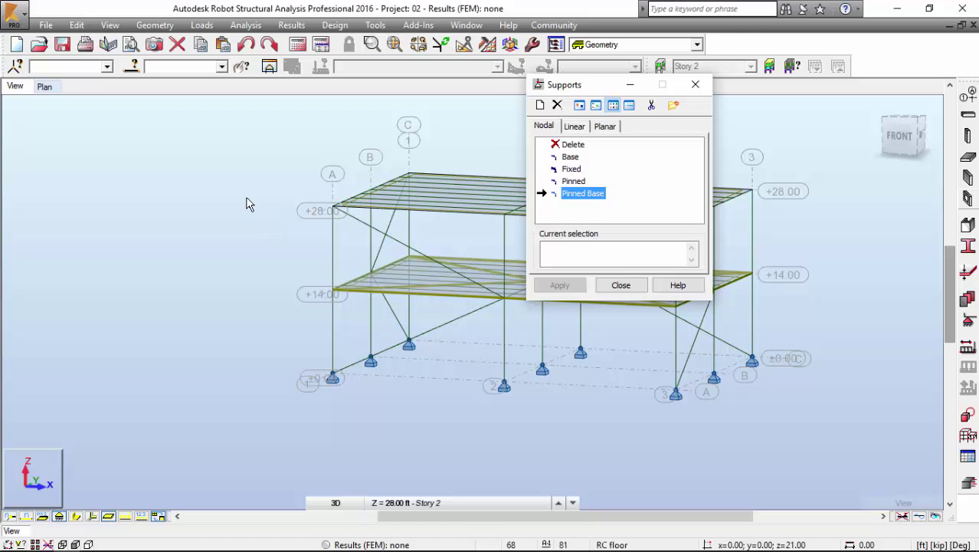
double_click(580, 193)
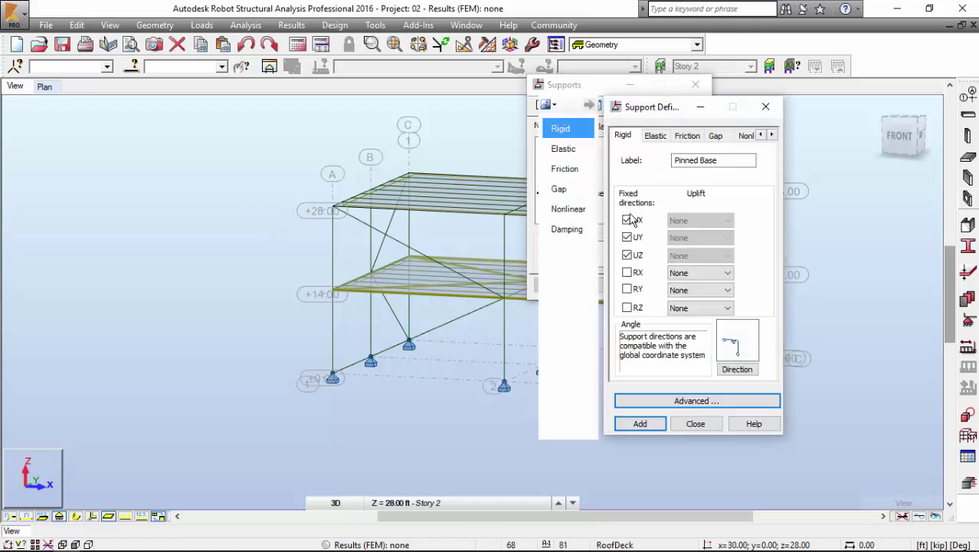
click(696, 423)
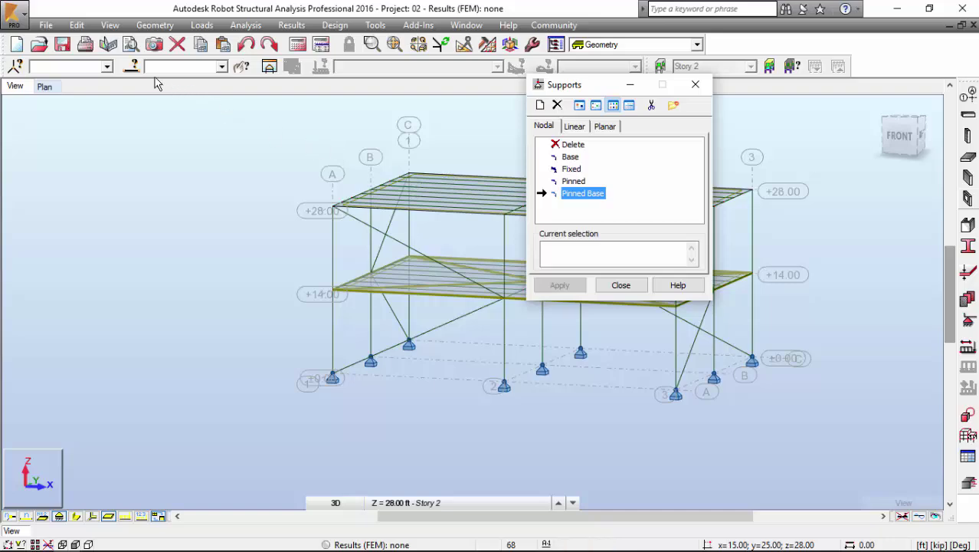
Select the nodes by geometry with the Z axis range from 0.00 to 0.00 ft and isolate them in the 3D view
click(16, 67)
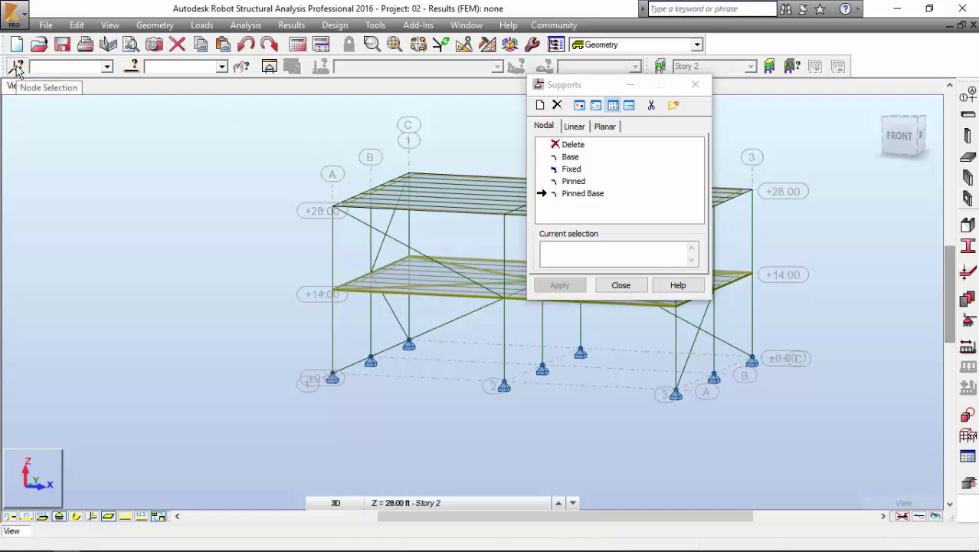
drag(802, 91, 186, 85)
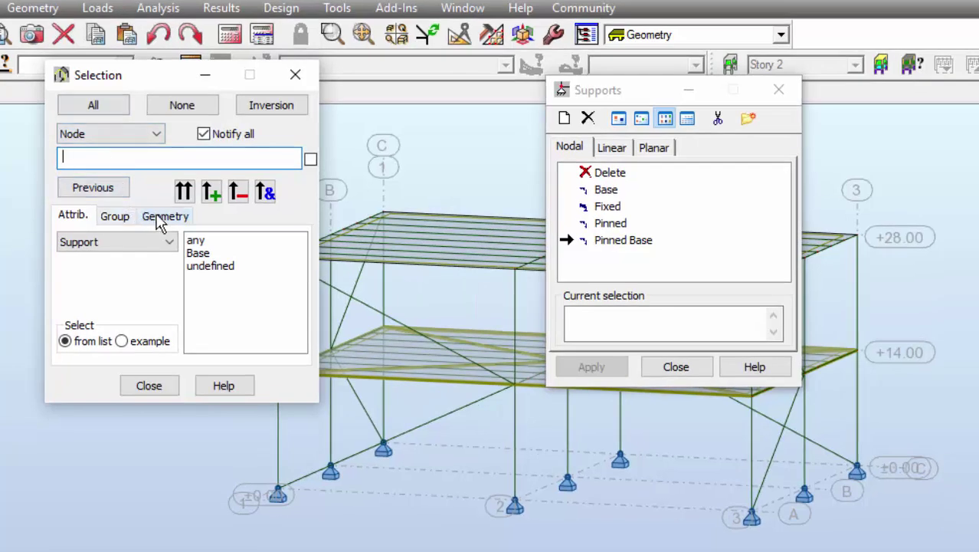
click(162, 217)
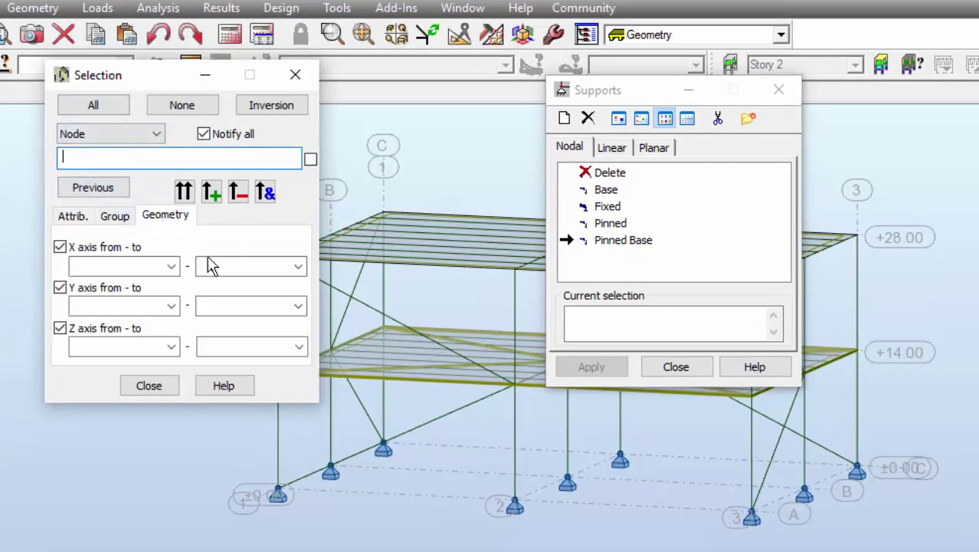
click(172, 347)
click(175, 365)
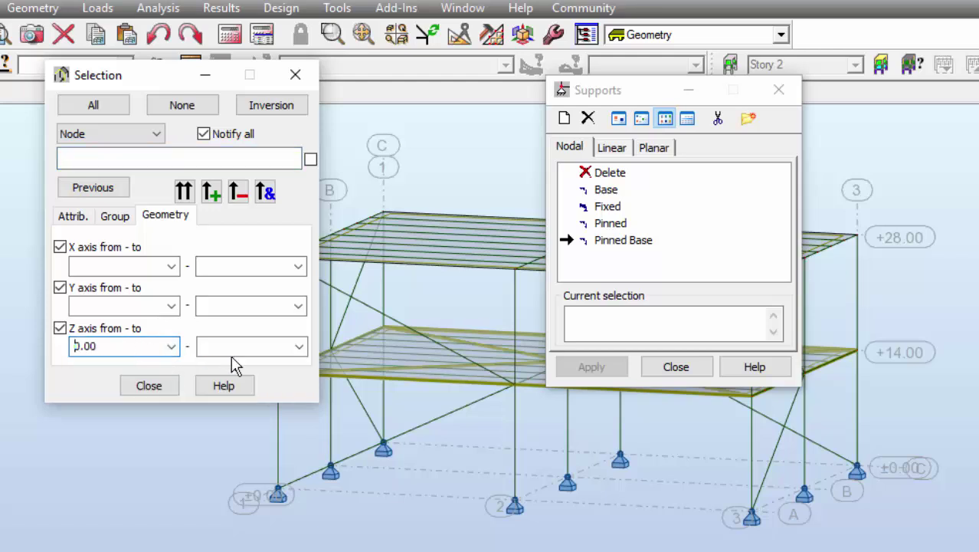
click(294, 351)
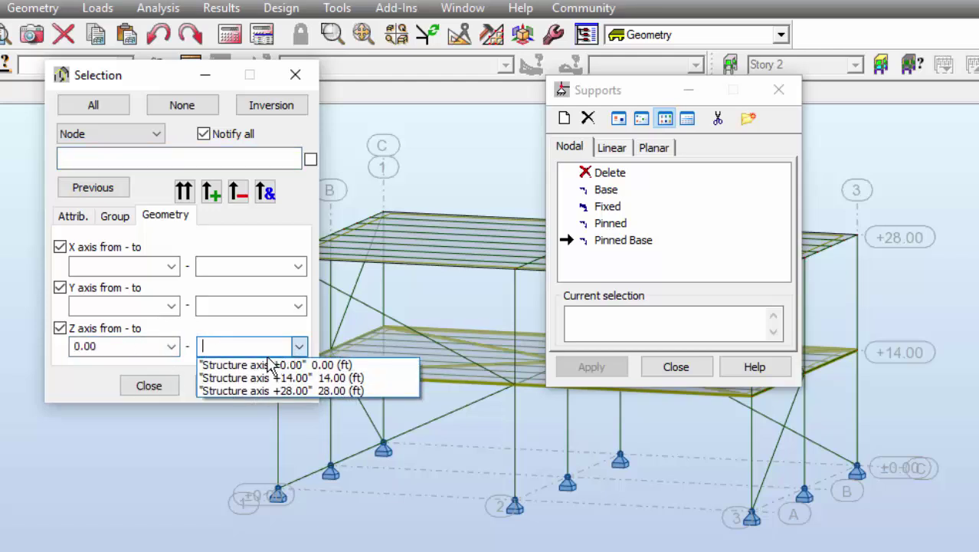
click(270, 367)
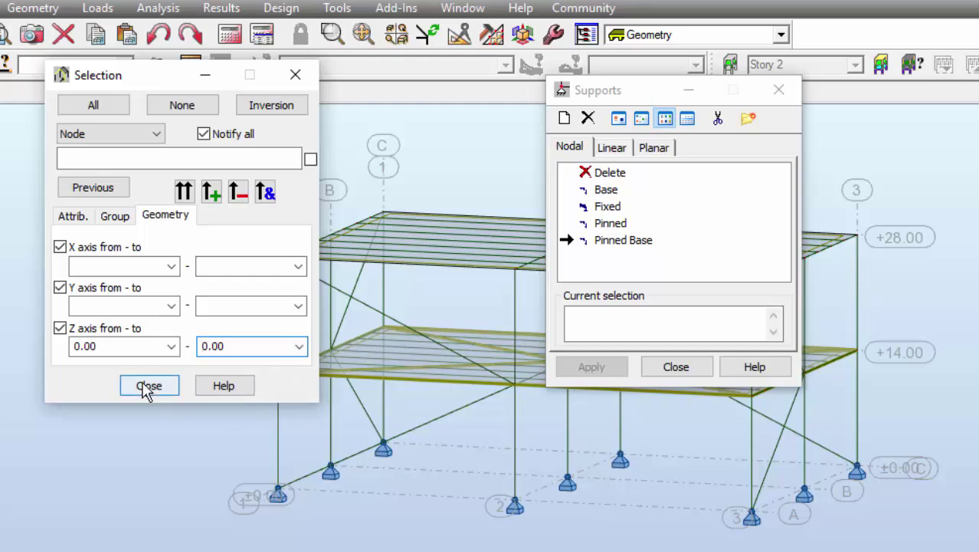
click(187, 193)
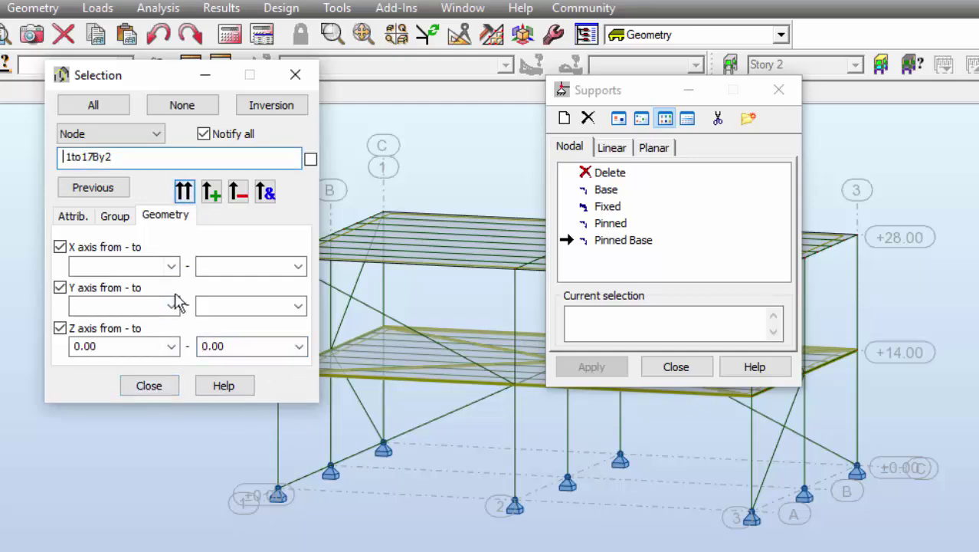
click(148, 385)
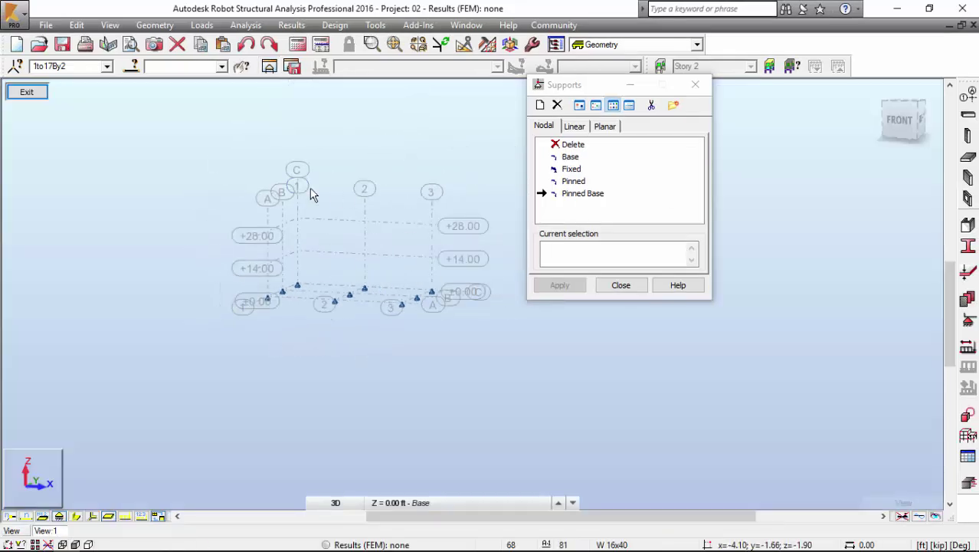
Assign the Pinned Base nodal support to the isolated base nodes and exit the isolated view
click(601, 193)
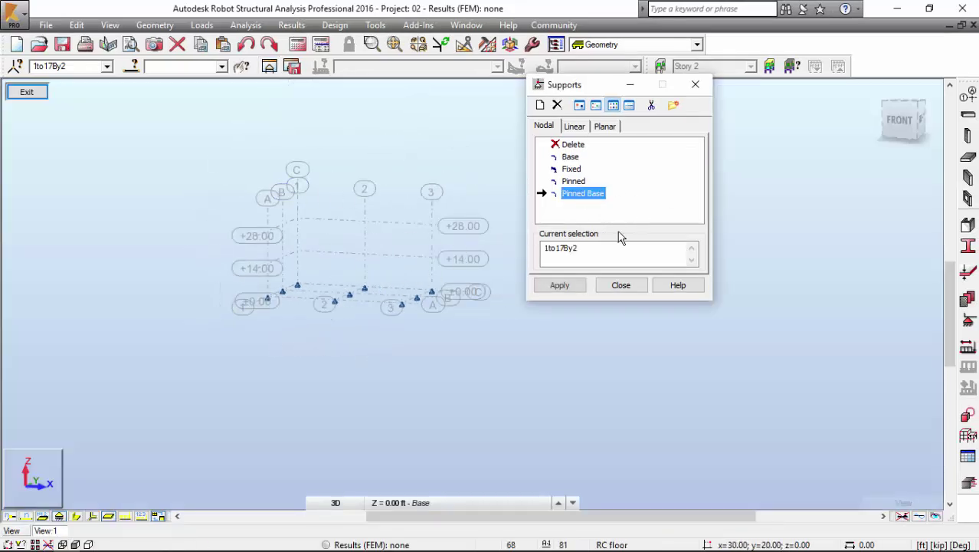
click(560, 288)
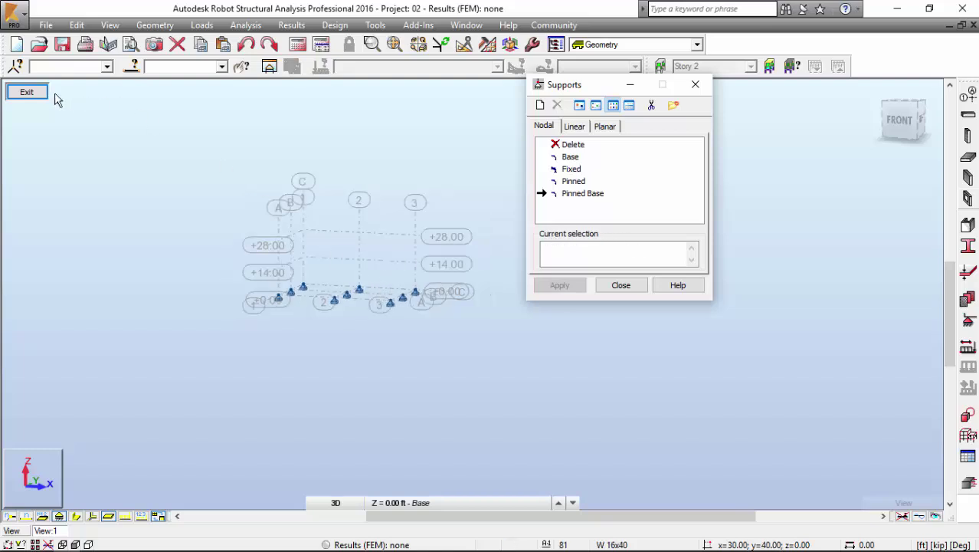
click(26, 92)
Review the structure axis levels offered for filtering nodes along Z, and close the node selection and support definition windows
click(268, 66)
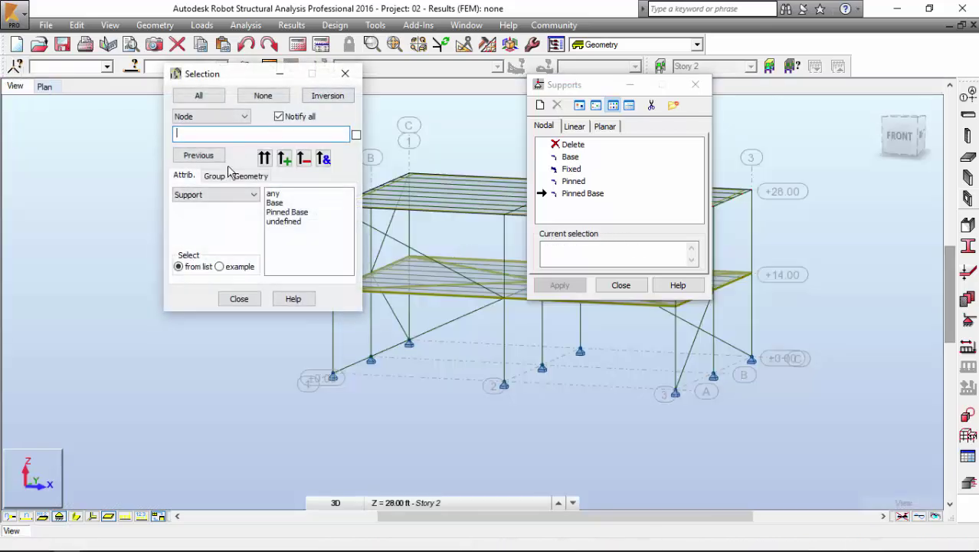
click(251, 176)
click(255, 271)
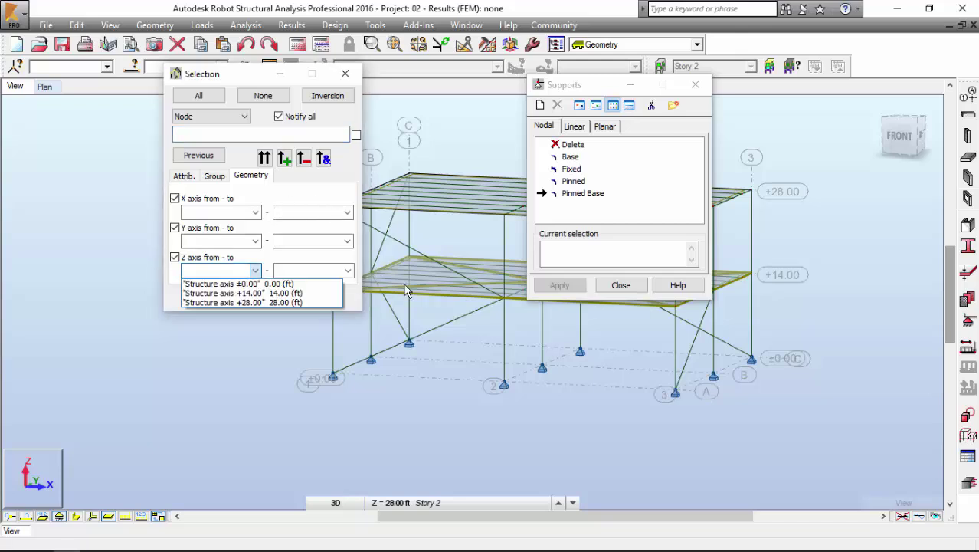
drag(218, 288, 288, 290)
mouse_move(355, 328)
mouse_down()
mouse_move(737, 332)
mouse_move(776, 350)
mouse_move(731, 392)
mouse_move(576, 402)
mouse_move(427, 394)
mouse_move(323, 370)
mouse_move(299, 328)
mouse_up()
key(Escape)
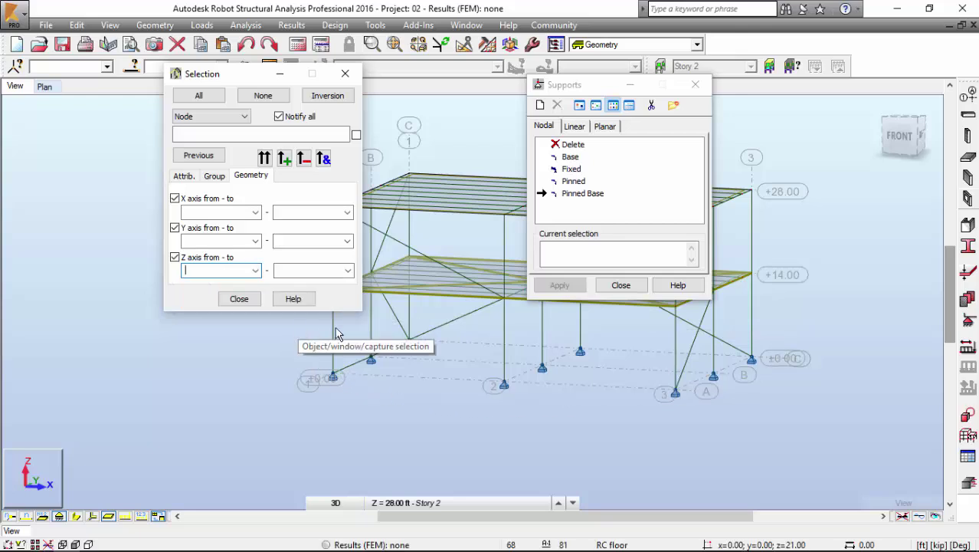
click(625, 286)
click(239, 299)
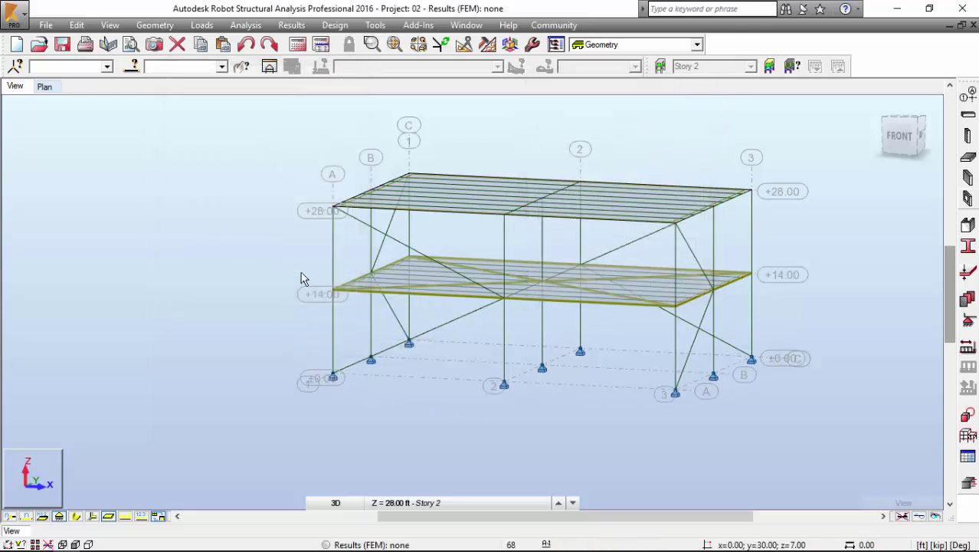
Open the full Nodes table, check which nodes have the Pinned Base support, and close the table
right_click(152, 181)
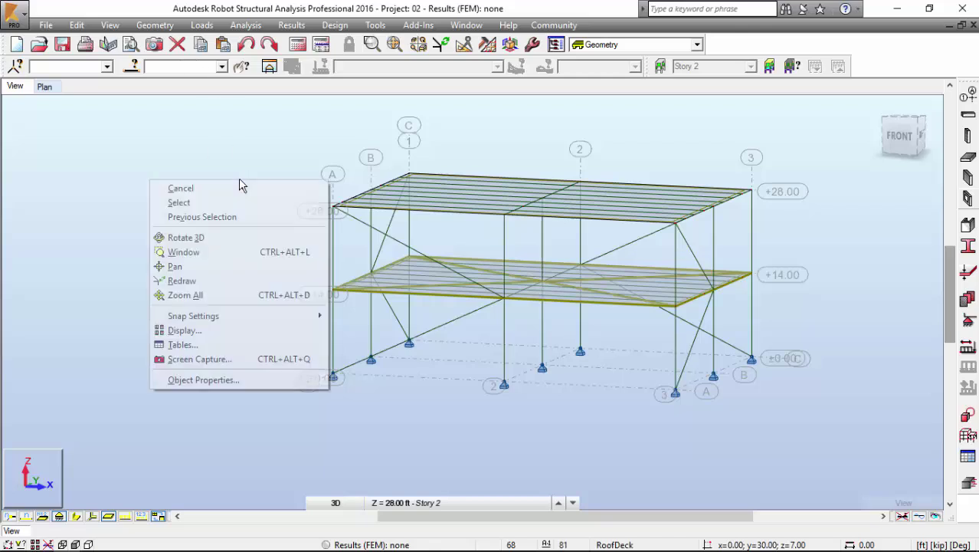
click(196, 344)
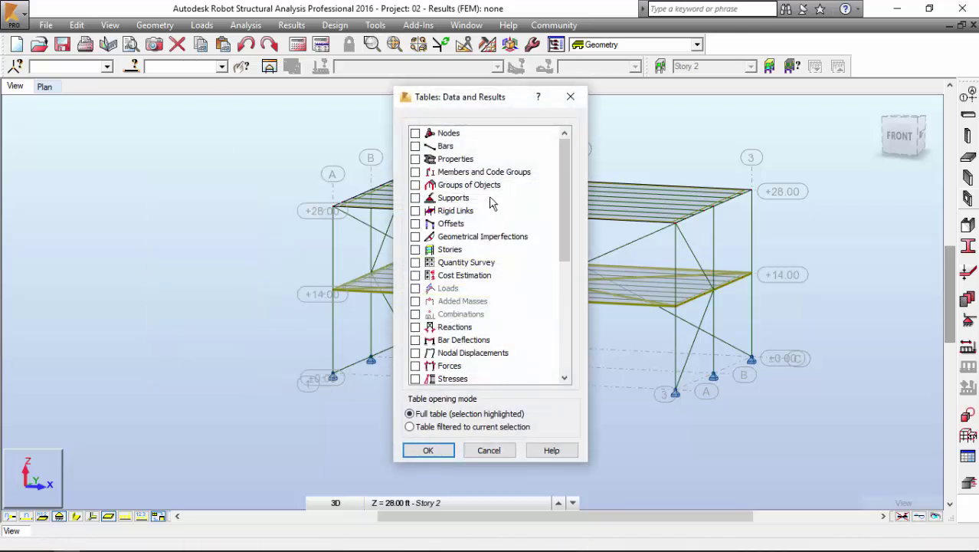
click(415, 134)
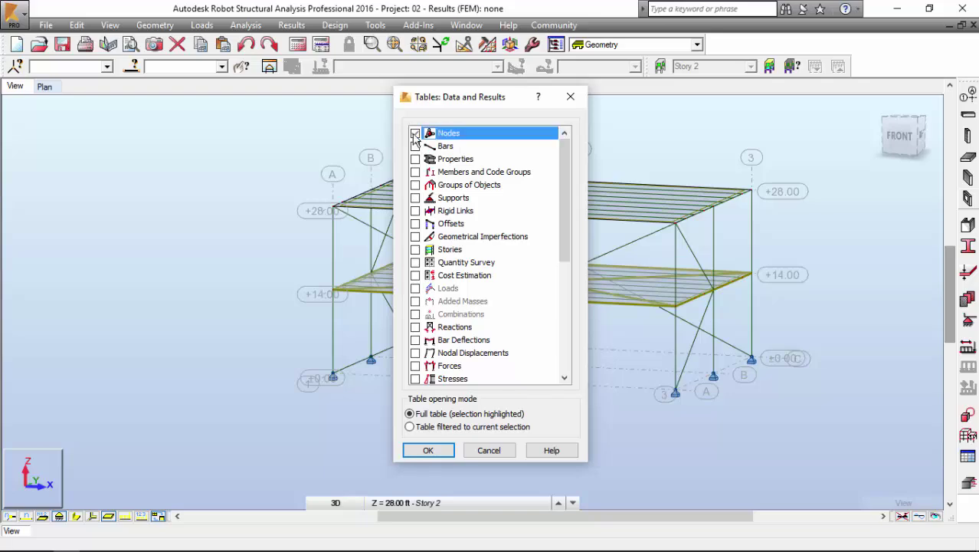
click(428, 450)
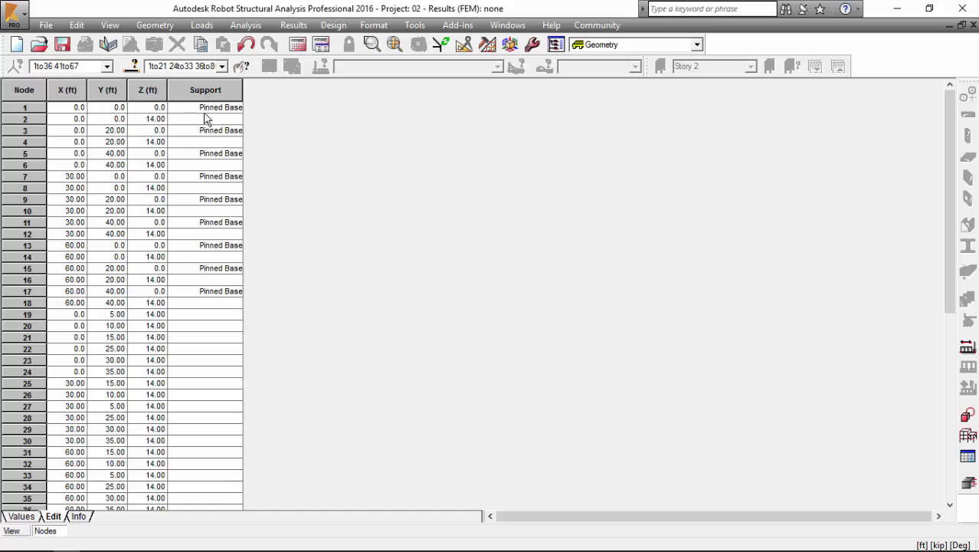
scroll(232, 249, down, 10)
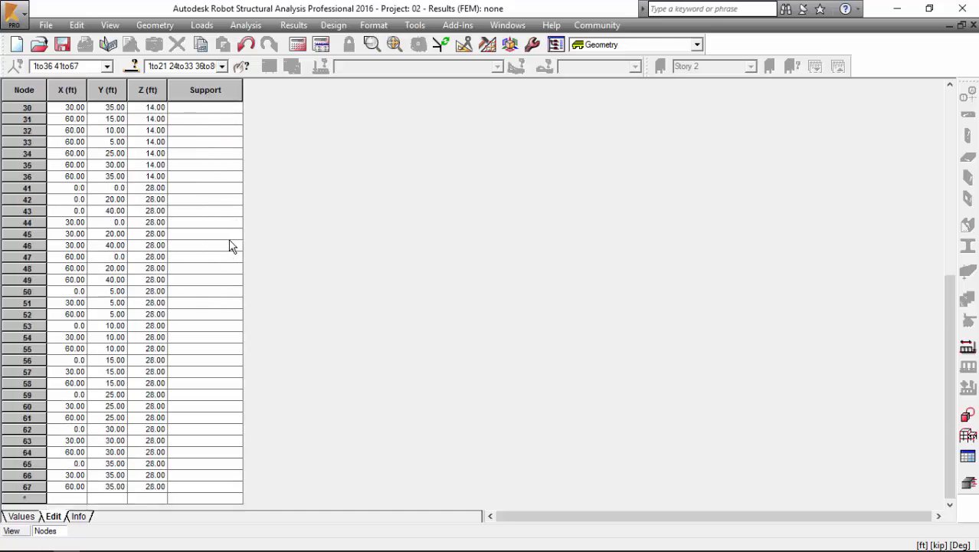
scroll(232, 247, up, 10)
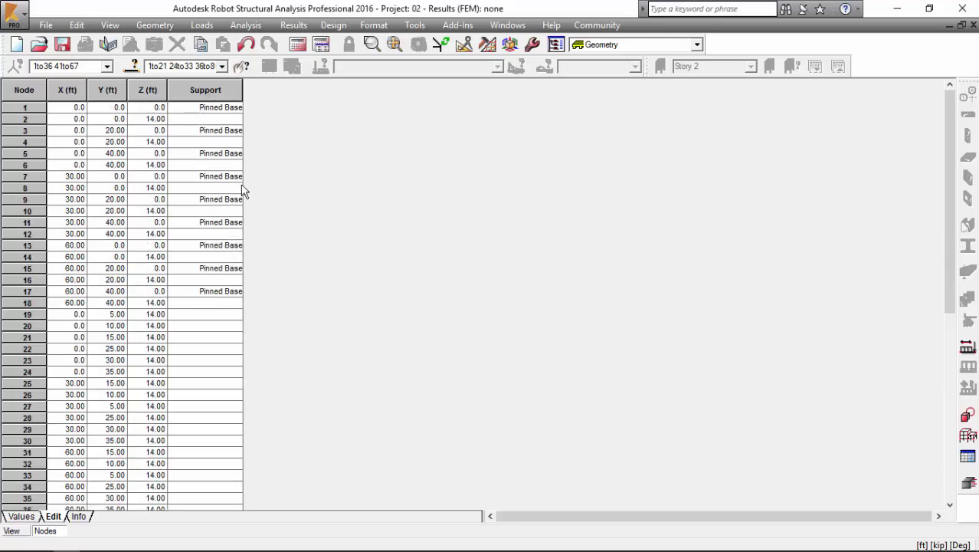
click(973, 25)
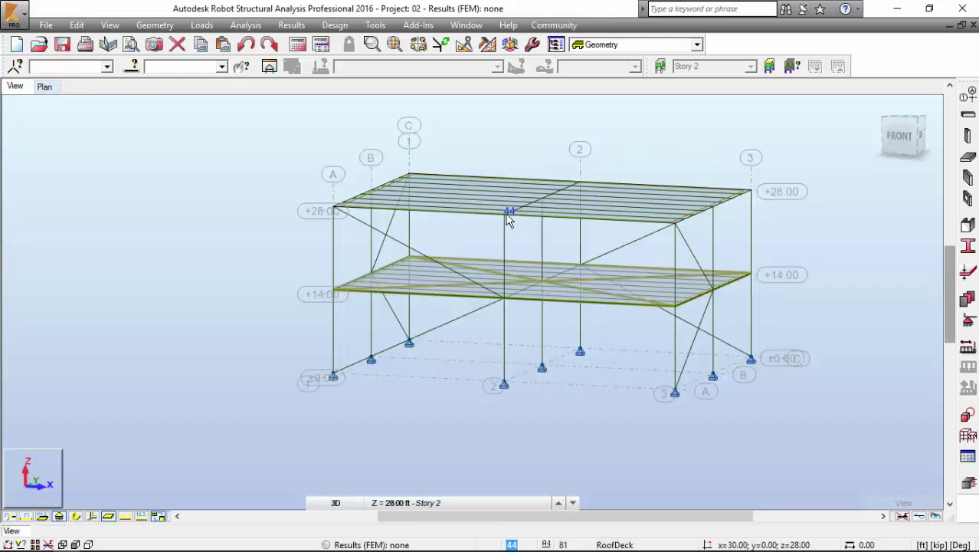